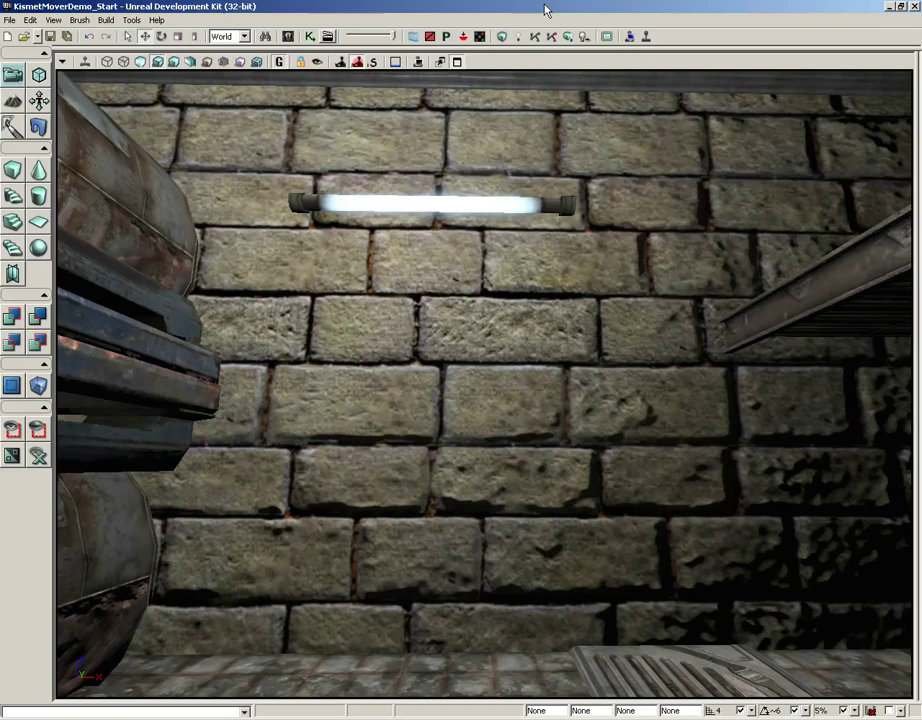
Open the Content Browser to reach the Demo_Materials package with M_BrickDemo.
{"action": "left_click", "coordinate": [287, 37]}
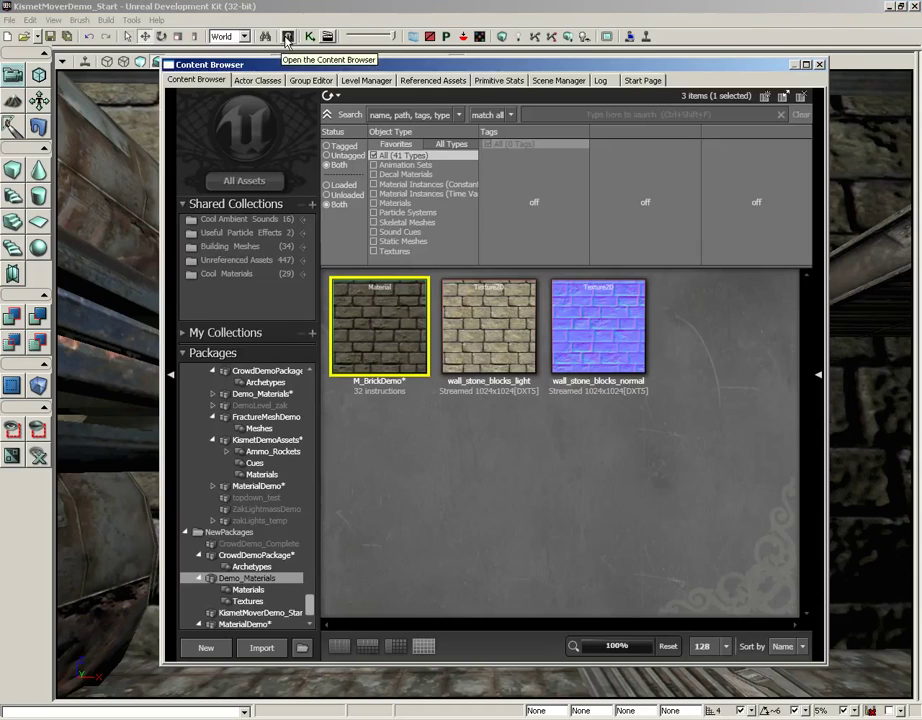
{"action": "double_click", "coordinate": [380, 323]}
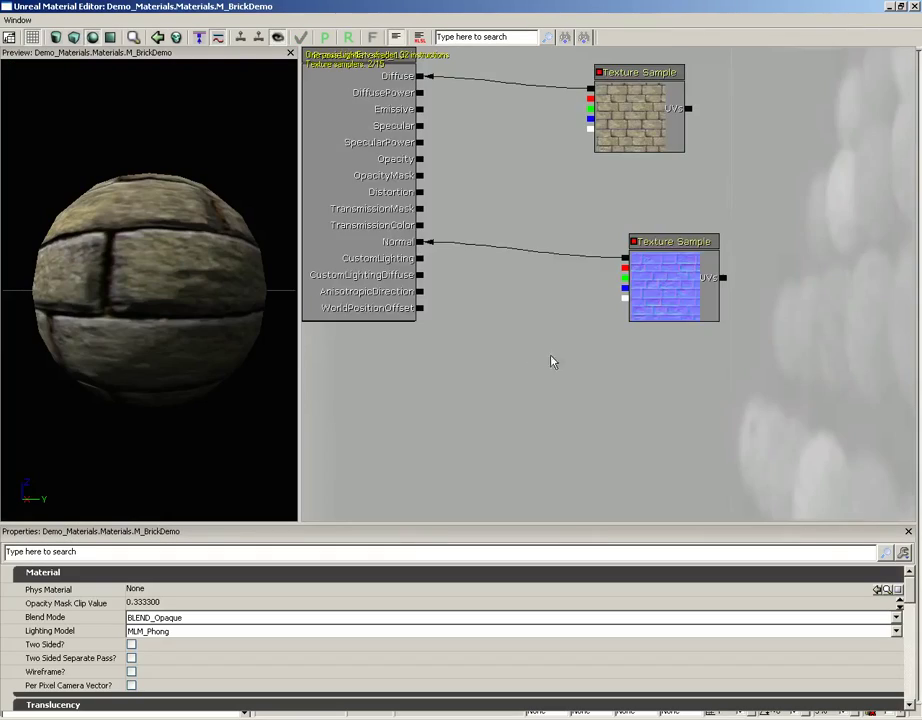
{"action": "left_click_drag", "start_coordinate": [551, 360], "coordinate": [481, 462]}
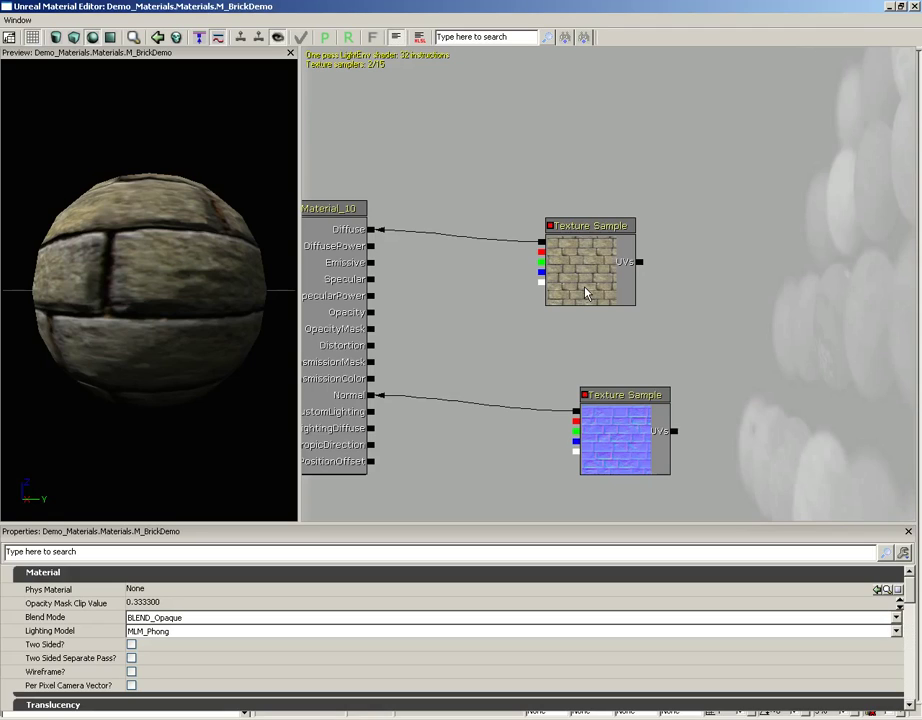
{"action": "left_click_drag", "start_coordinate": [698, 214], "coordinate": [733, 227]}
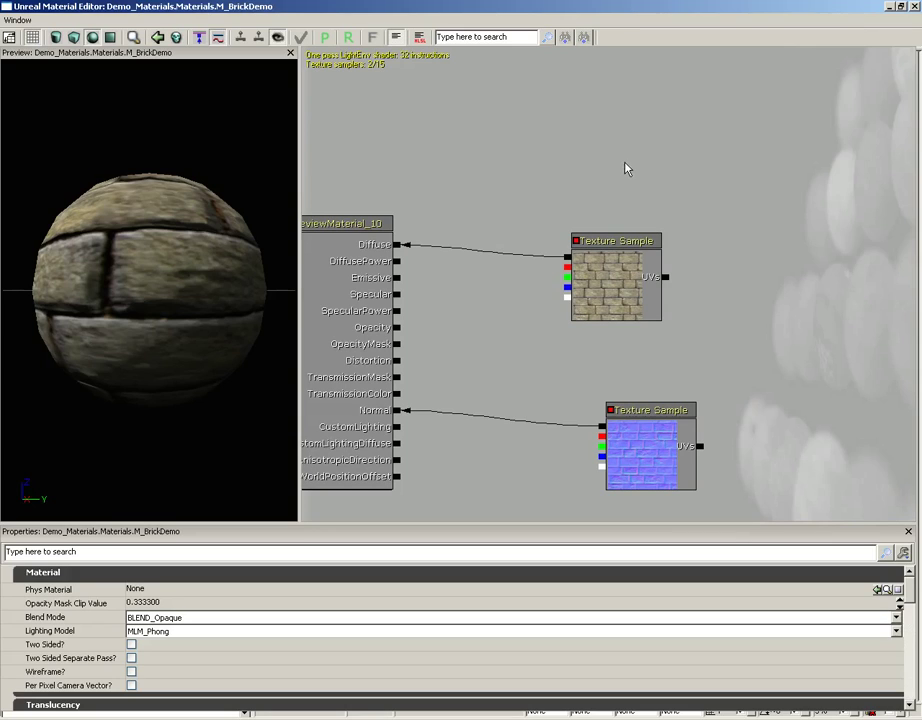
Add a new VectorParameter node to the material graph and nudge it slightly upward.
{"action": "right_click", "coordinate": [582, 119]}
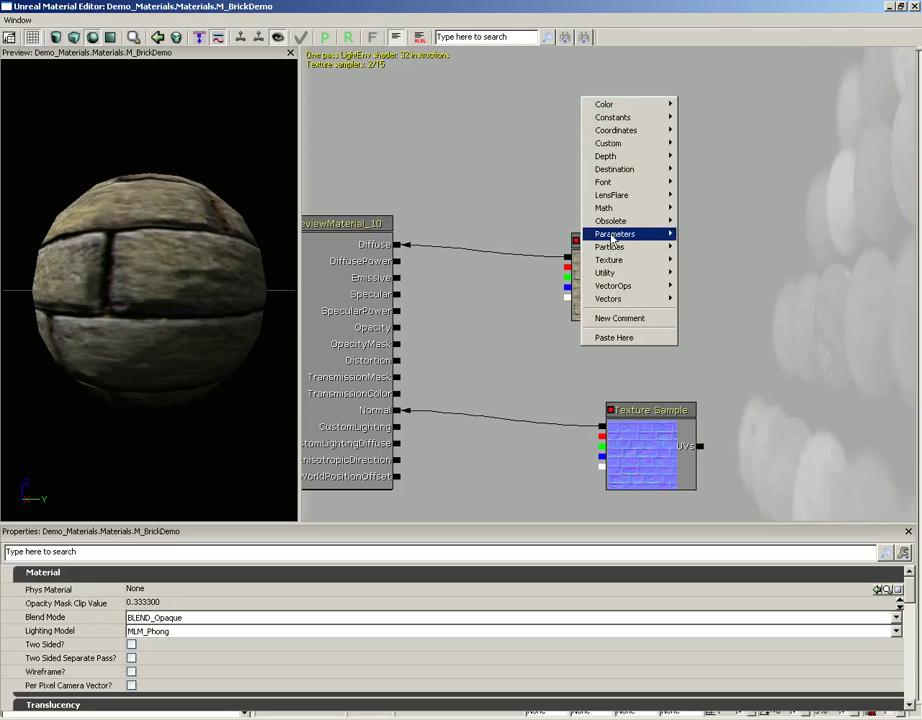
{"action": "mouse_move", "coordinate": [613, 236]}
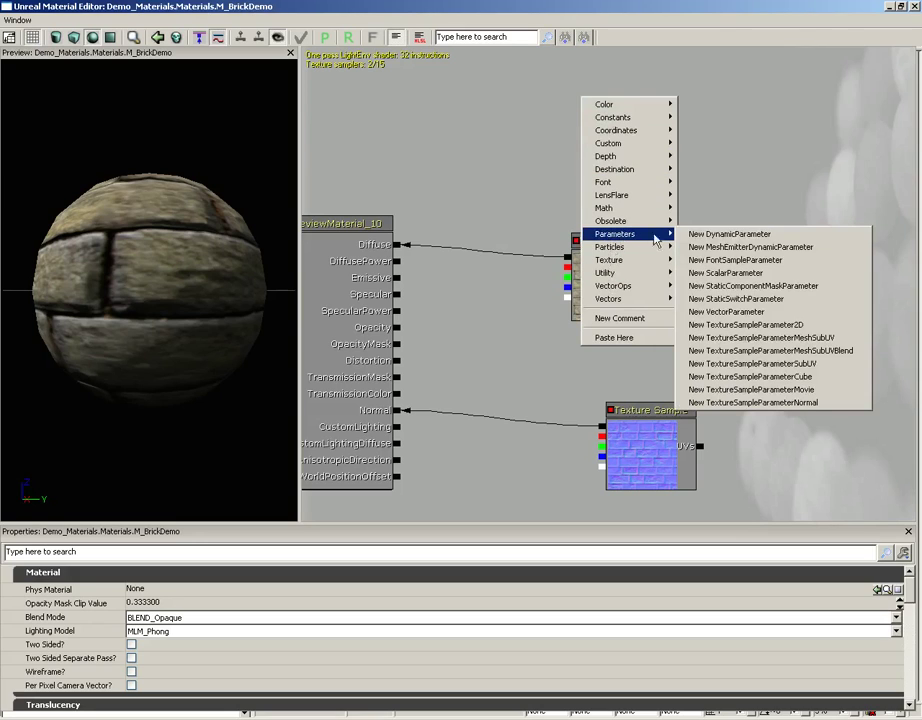
{"action": "left_click", "coordinate": [748, 311]}
{"action": "left_click_drag", "start_coordinate": [647, 174], "coordinate": [645, 166]}
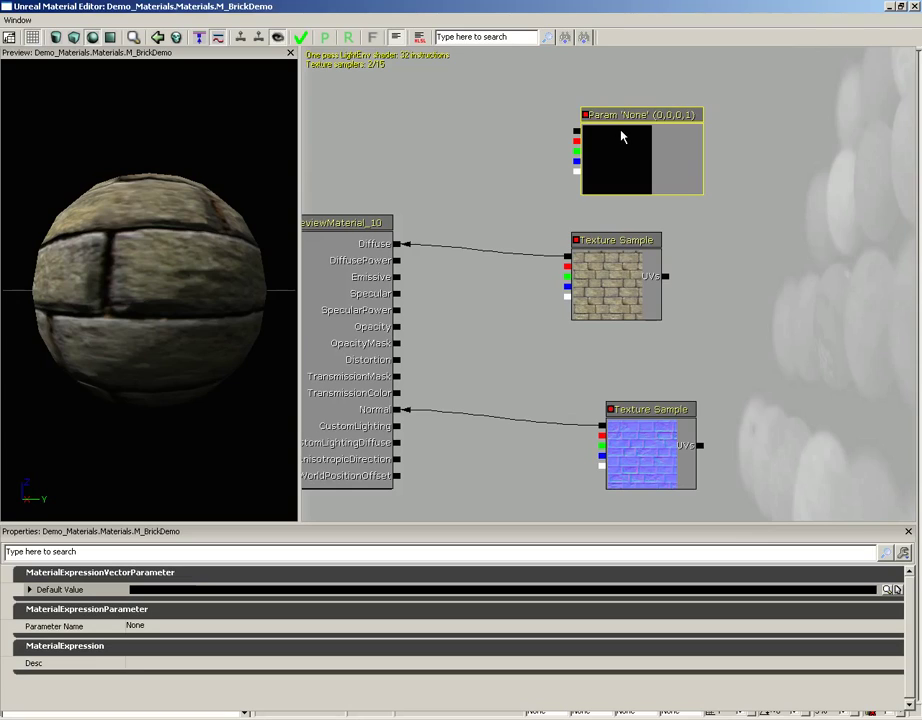
Name the new vector parameter 'BrickColor'.
{"action": "left_click", "coordinate": [138, 627]}
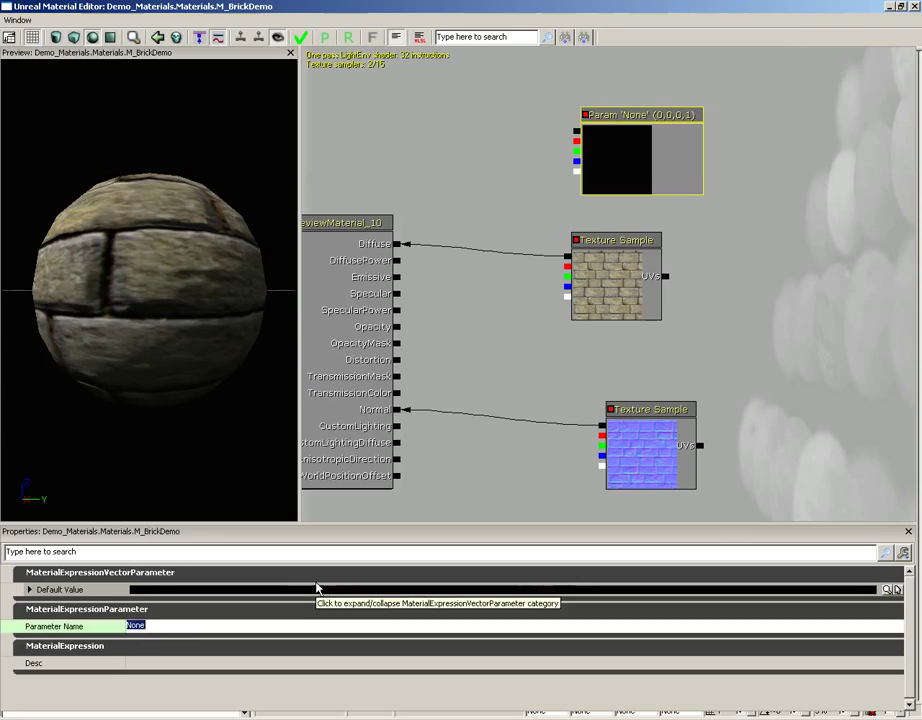
{"action": "type", "text": "BrickColo"}
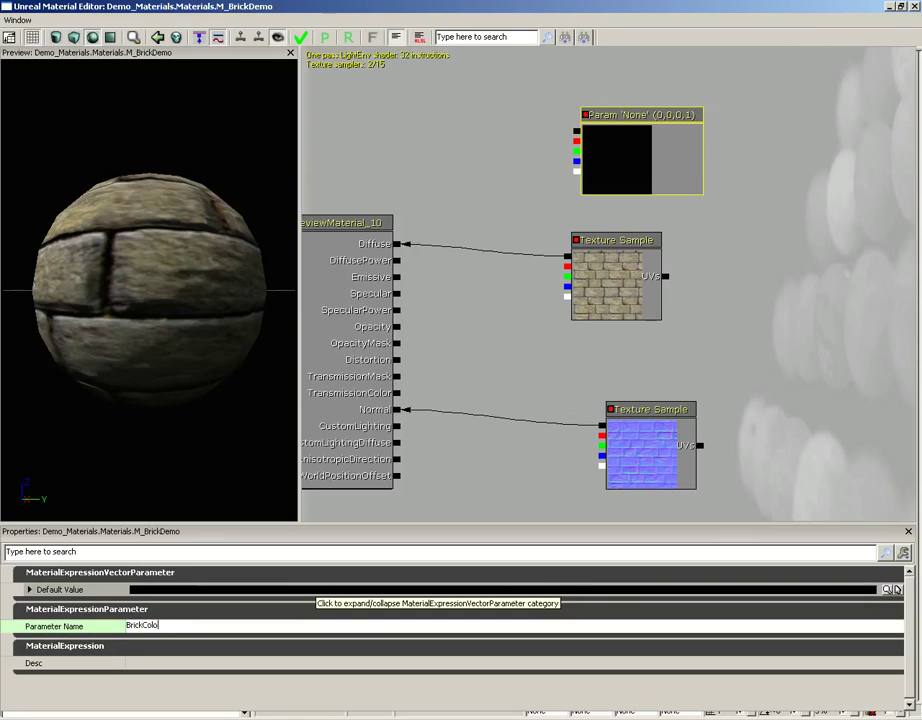
{"action": "type", "text": "r"}
{"action": "key", "text": "Return"}
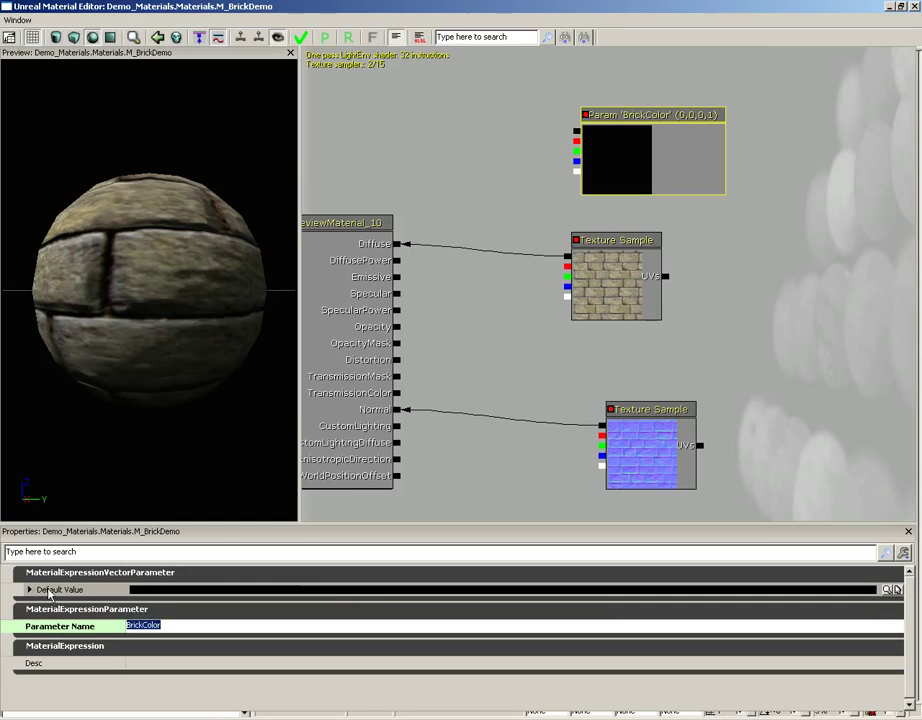
Set BrickColor's default value to a dark red (0.117, 0.0342, 0.0342, 1).
{"action": "left_click", "coordinate": [896, 590]}
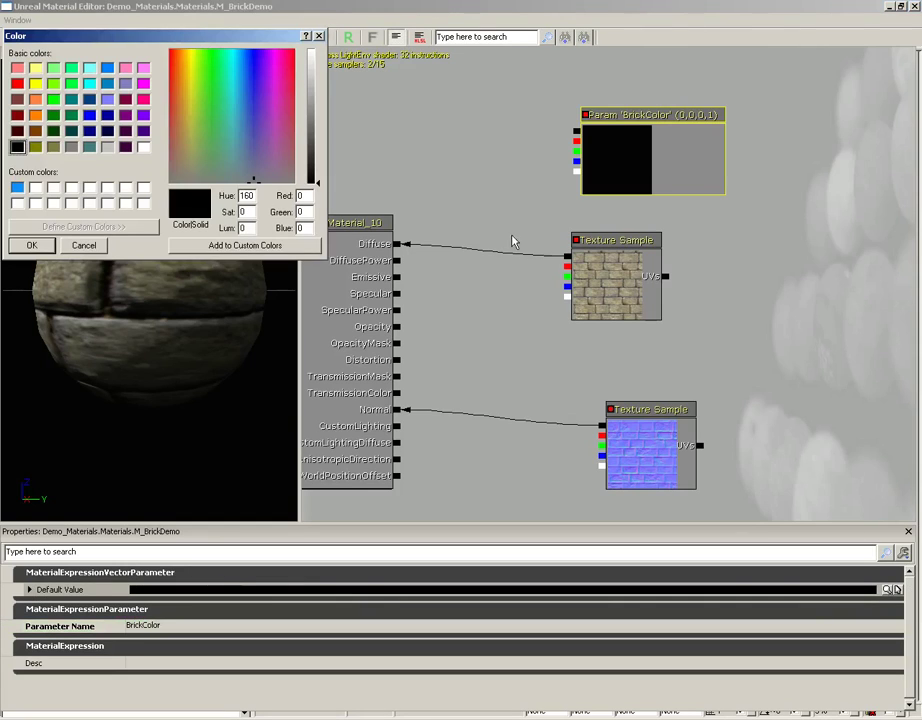
{"action": "left_click", "coordinate": [171, 128]}
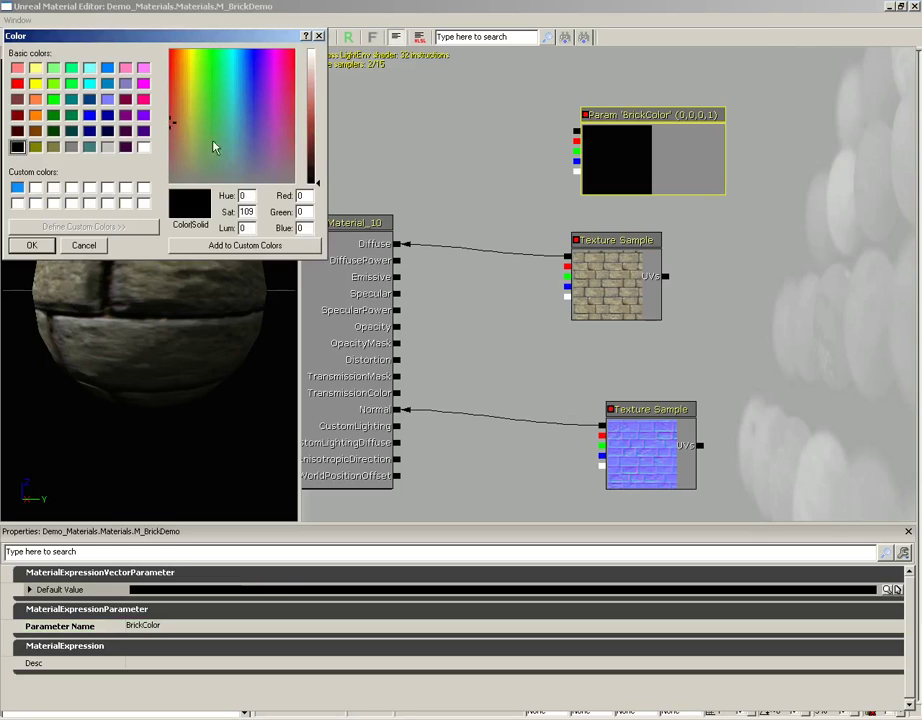
{"action": "left_click", "coordinate": [171, 153]}
{"action": "mouse_move", "coordinate": [317, 165]}
{"action": "left_mouse_down"}
{"action": "mouse_move", "coordinate": [317, 140]}
{"action": "mouse_move", "coordinate": [317, 148]}
{"action": "left_mouse_up"}
{"action": "left_click", "coordinate": [50, 245]}
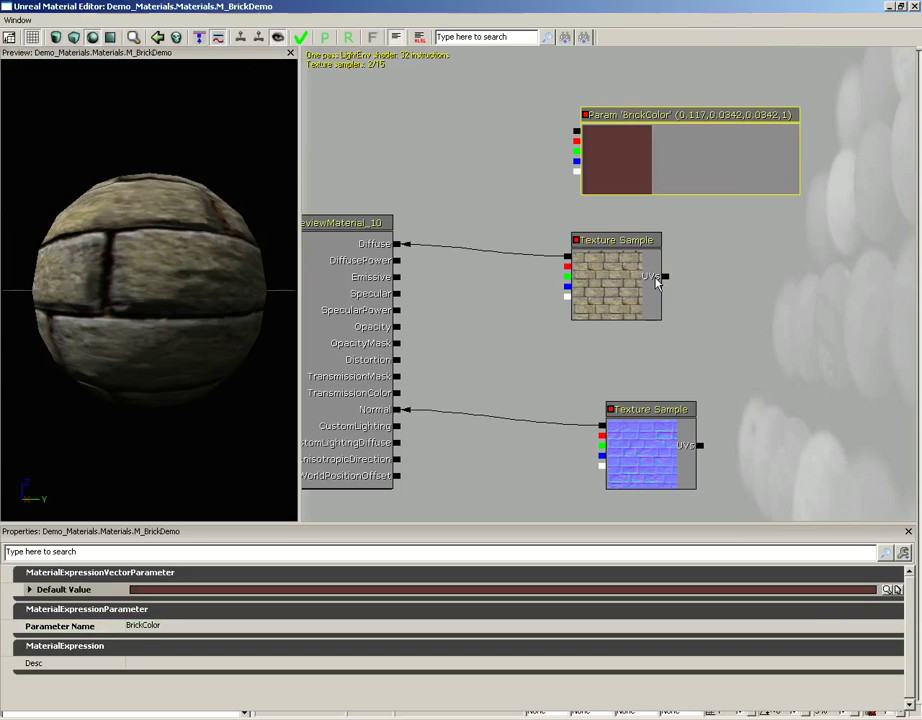
{"action": "left_click", "coordinate": [605, 292]}
Shift the brick texture node up and right, and add a Multiply node.
{"action": "left_click_drag", "start_coordinate": [609, 274], "coordinate": [652, 262]}
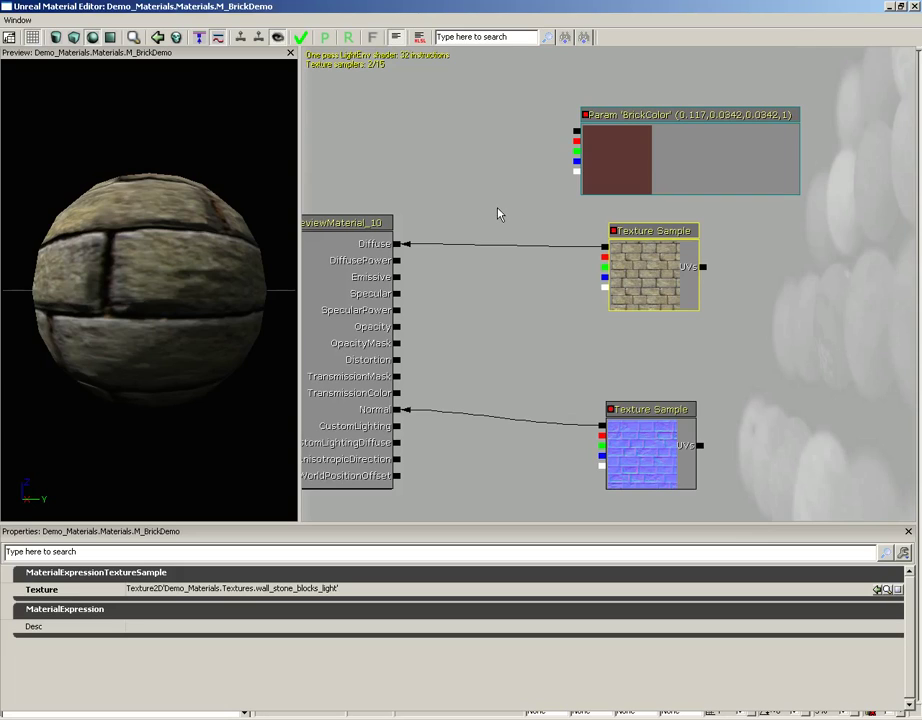
{"action": "right_click", "coordinate": [465, 190]}
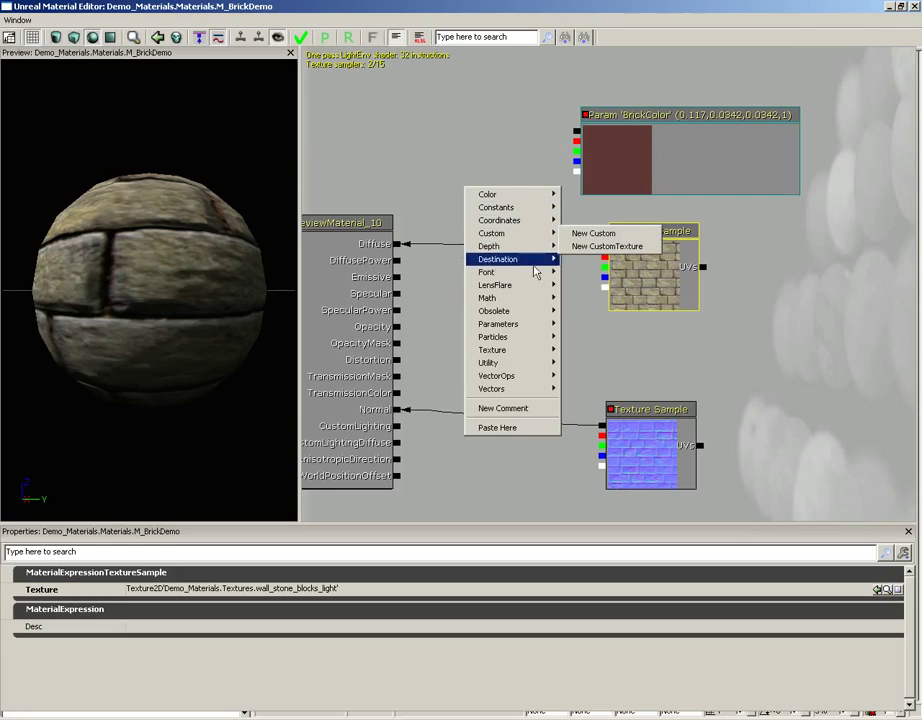
{"action": "mouse_move", "coordinate": [528, 302]}
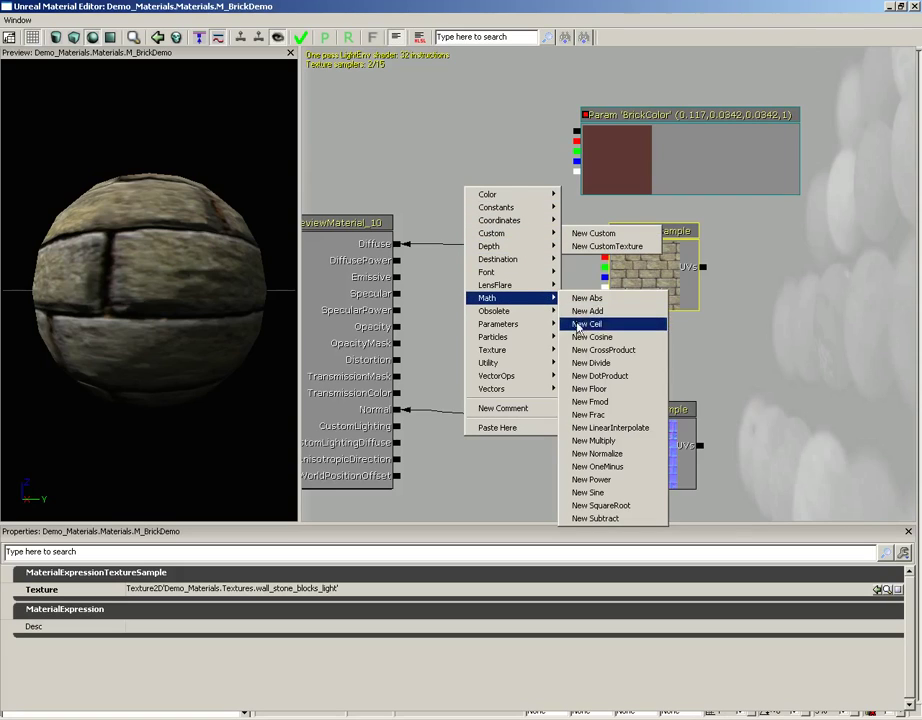
{"action": "left_click", "coordinate": [465, 173]}
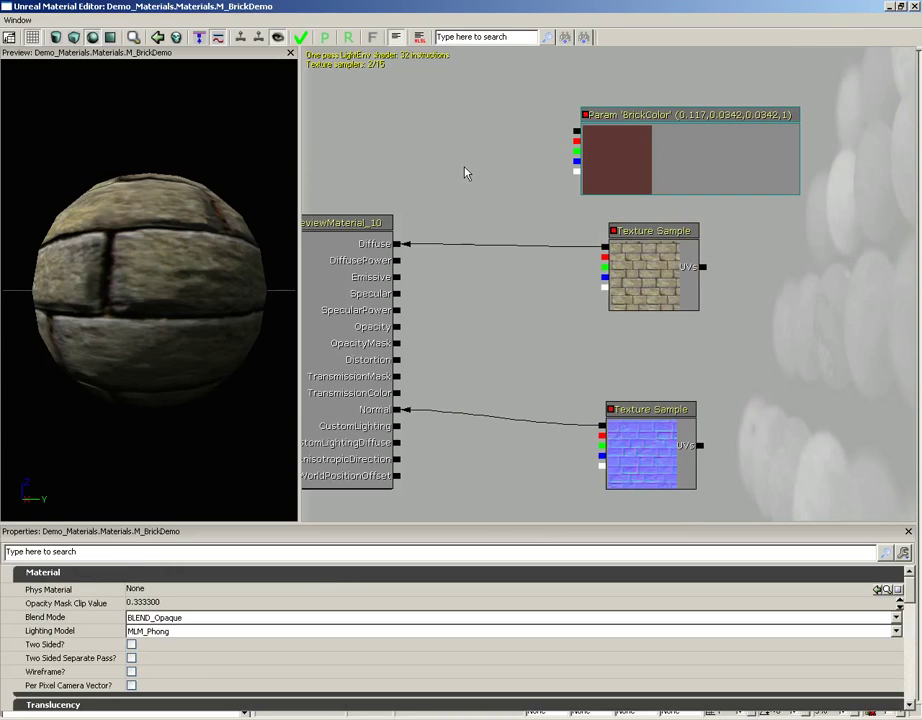
{"action": "left_click", "coordinate": [475, 217]}
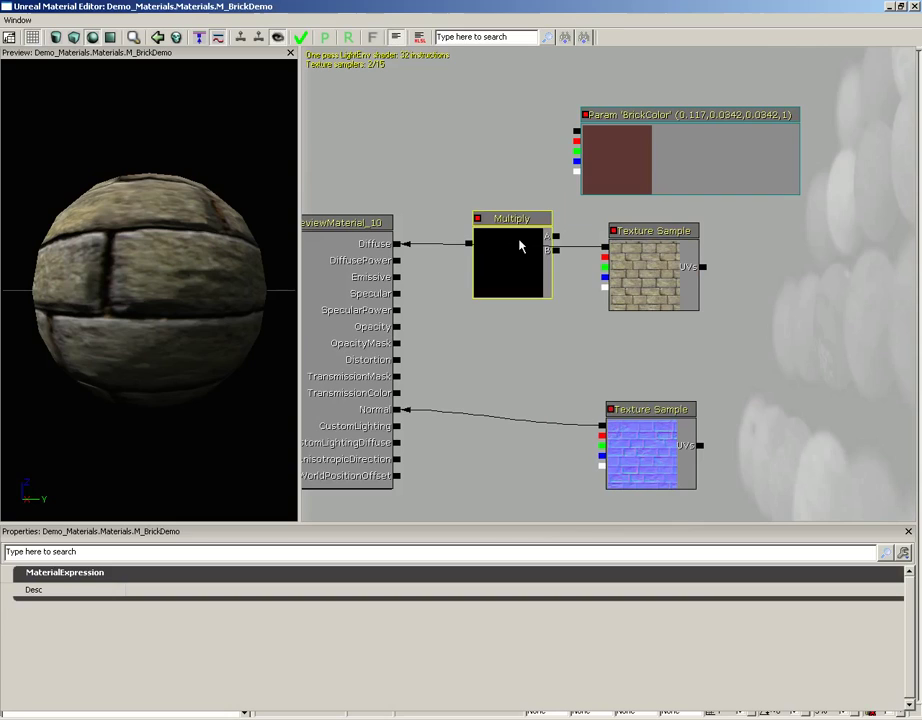
Wire BrickColor into Multiply A, the texture RGB into B, and Multiply into Diffuse.
{"action": "left_click_drag", "start_coordinate": [508, 213], "coordinate": [577, 137]}
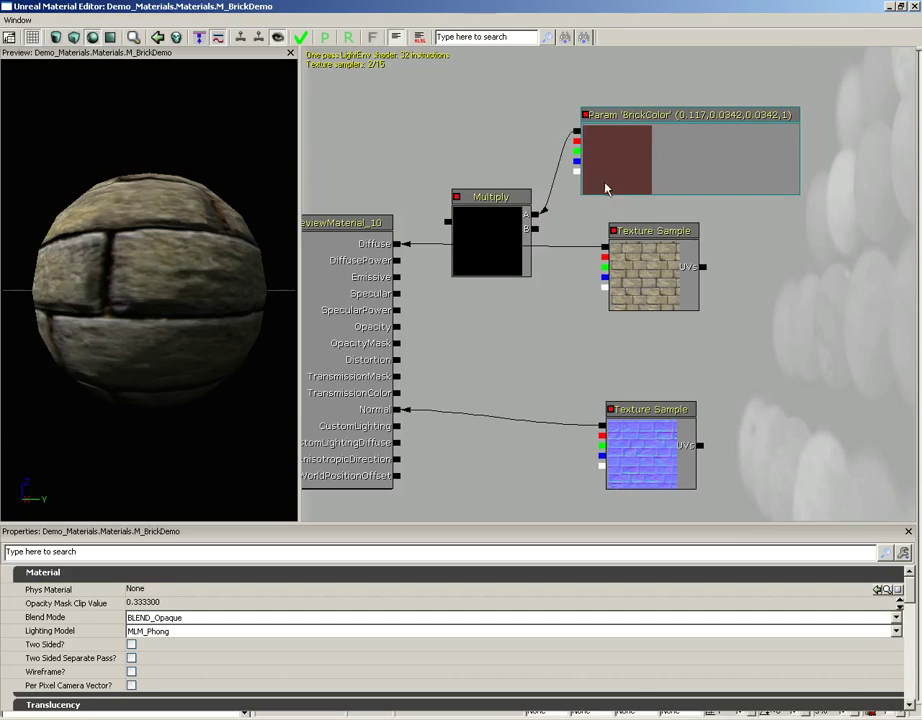
{"action": "left_click_drag", "start_coordinate": [601, 248], "coordinate": [533, 233]}
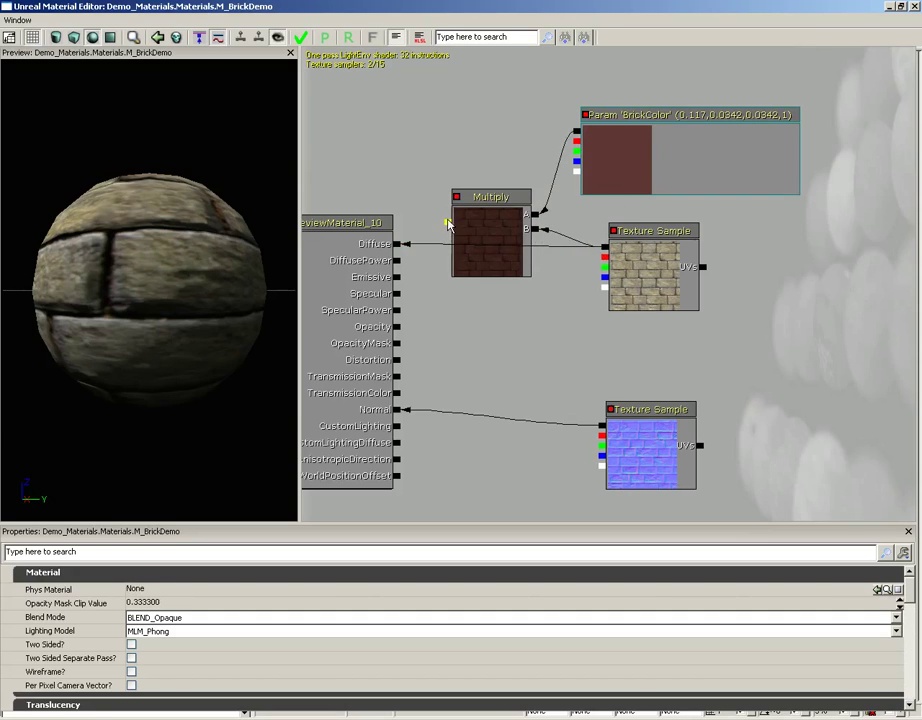
{"action": "left_click_drag", "start_coordinate": [447, 222], "coordinate": [397, 243]}
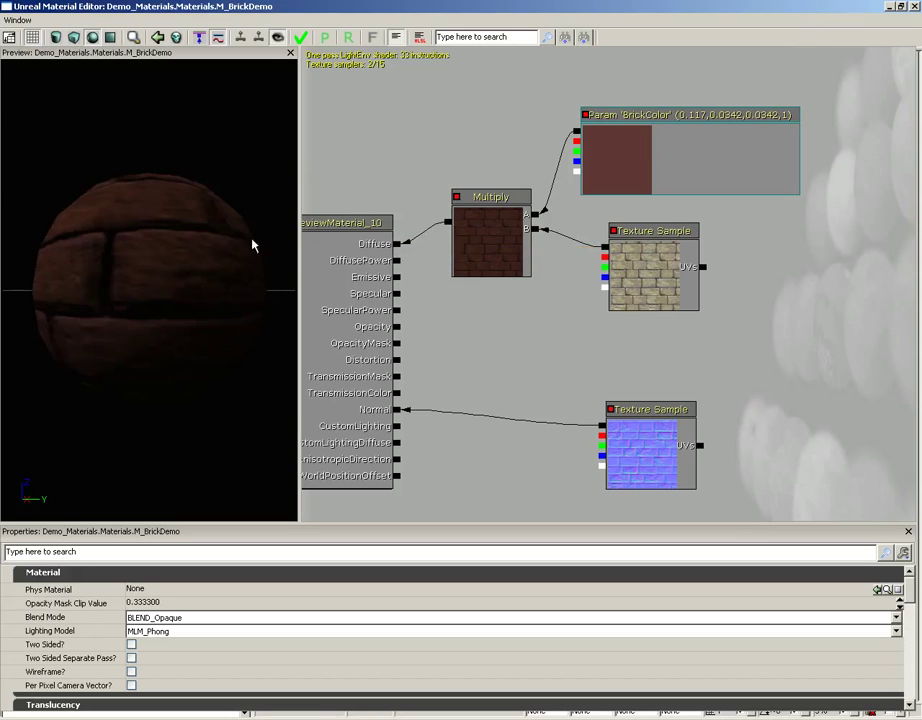
{"action": "left_click_drag", "start_coordinate": [270, 325], "coordinate": [162, 268]}
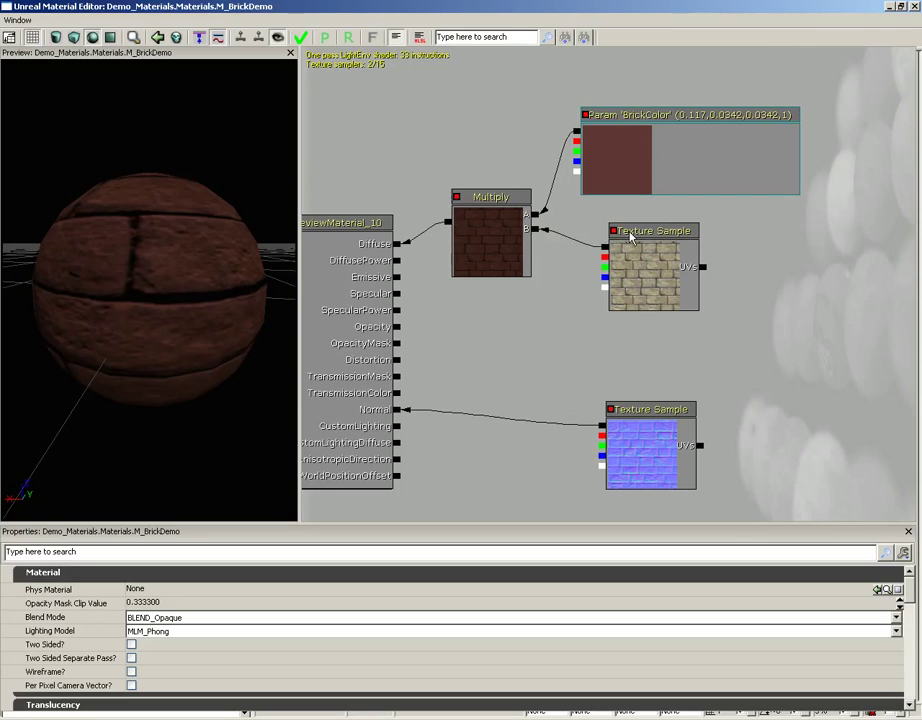
Move the BrickColor, Multiply and brick texture nodes together up and to the right.
{"action": "left_click", "coordinate": [628, 161]}
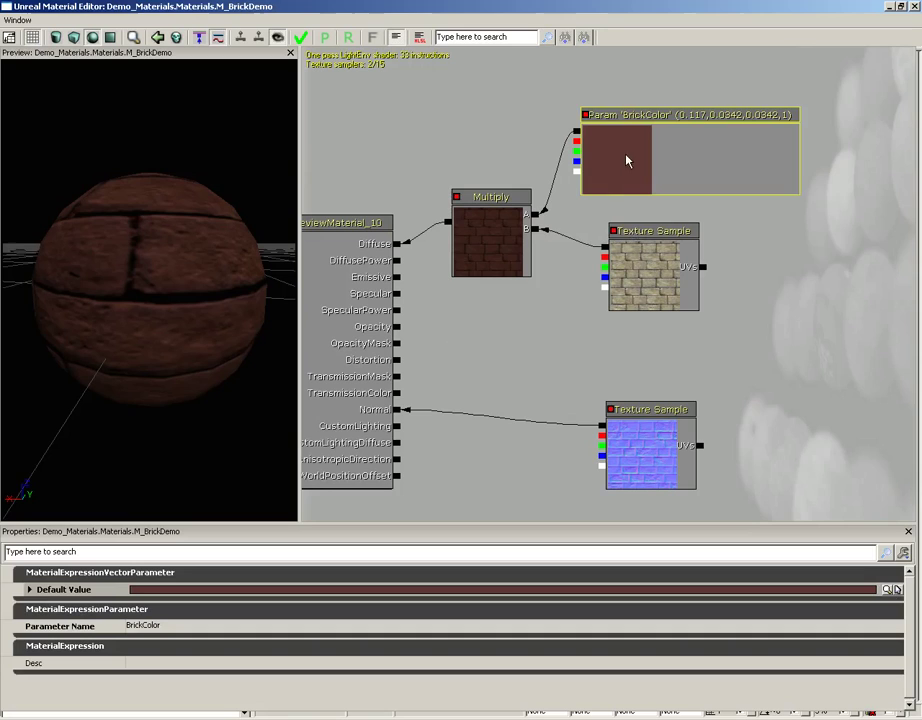
{"action": "left_click", "coordinate": [514, 222]}
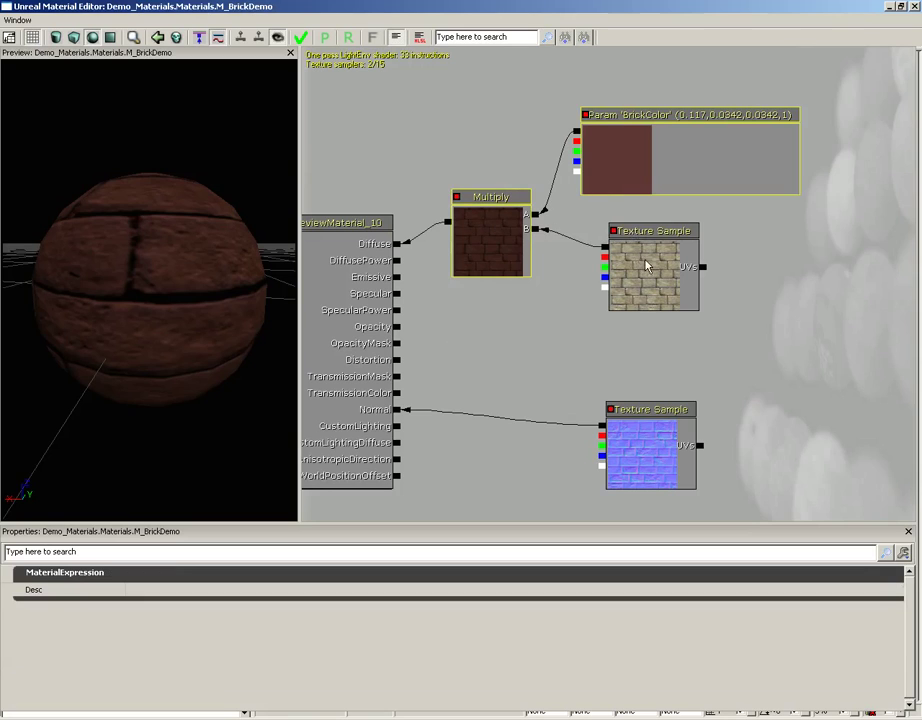
{"action": "left_click", "coordinate": [644, 261], "text": "ctrl"}
{"action": "left_click_drag", "start_coordinate": [500, 242], "coordinate": [645, 189], "text": "ctrl"}
{"action": "left_click", "coordinate": [556, 242]}
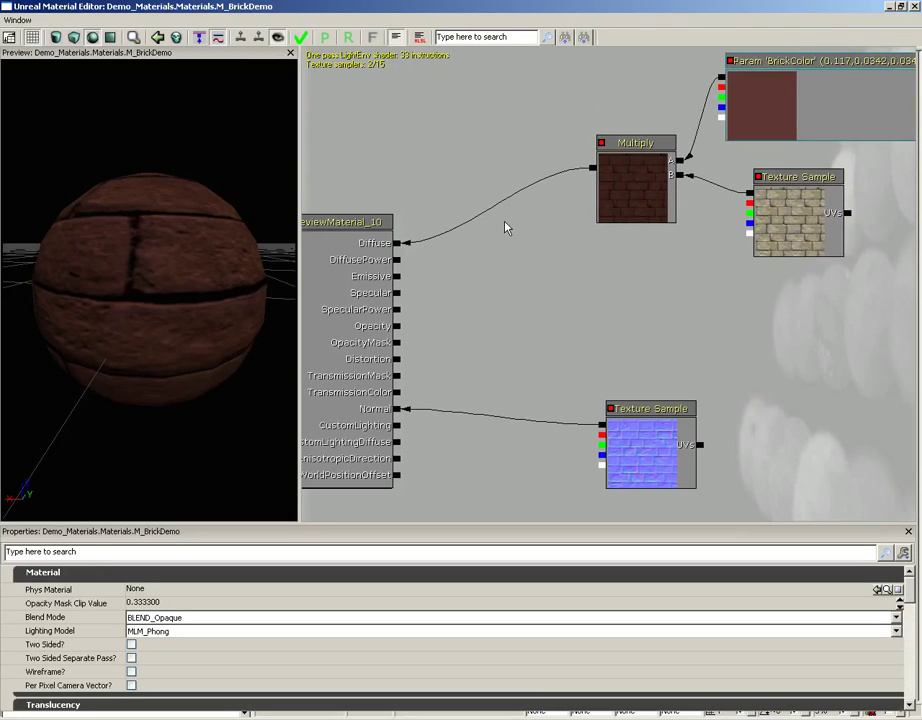
Add a Lerp node taking the Multiply result on A and the brick texture on B.
{"action": "key", "text": "l"}
{"action": "left_click", "coordinate": [505, 249]}
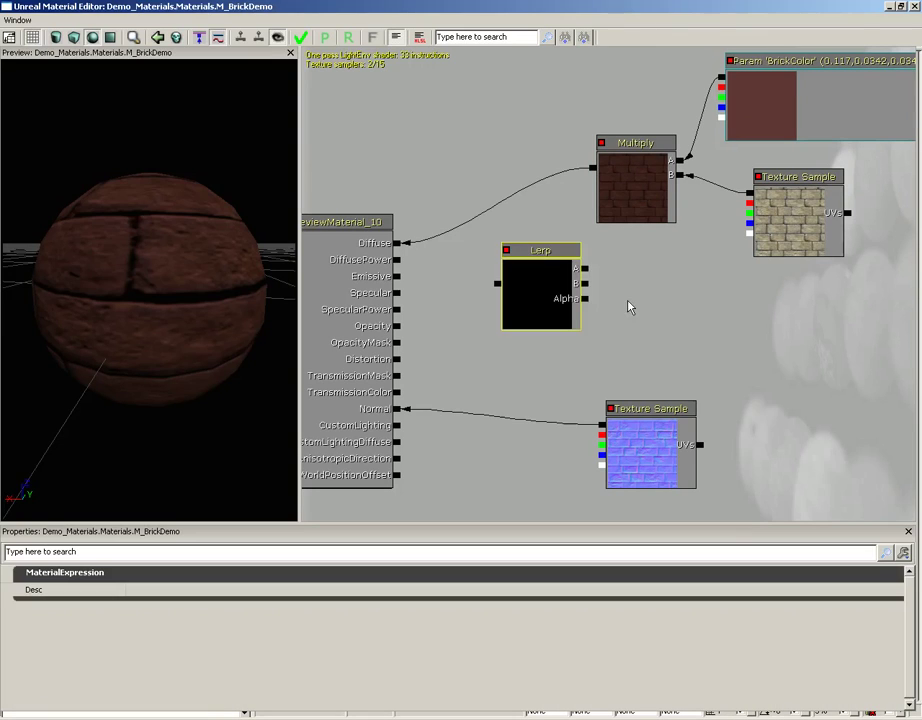
{"action": "left_click_drag", "start_coordinate": [536, 262], "coordinate": [520, 262]}
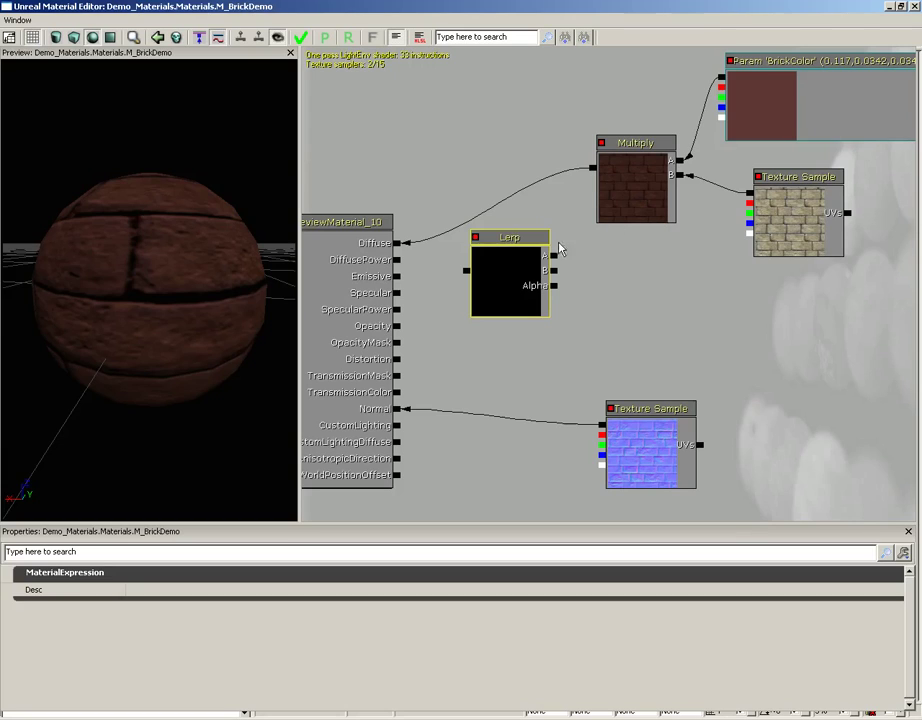
{"action": "left_click_drag", "start_coordinate": [595, 170], "coordinate": [552, 255]}
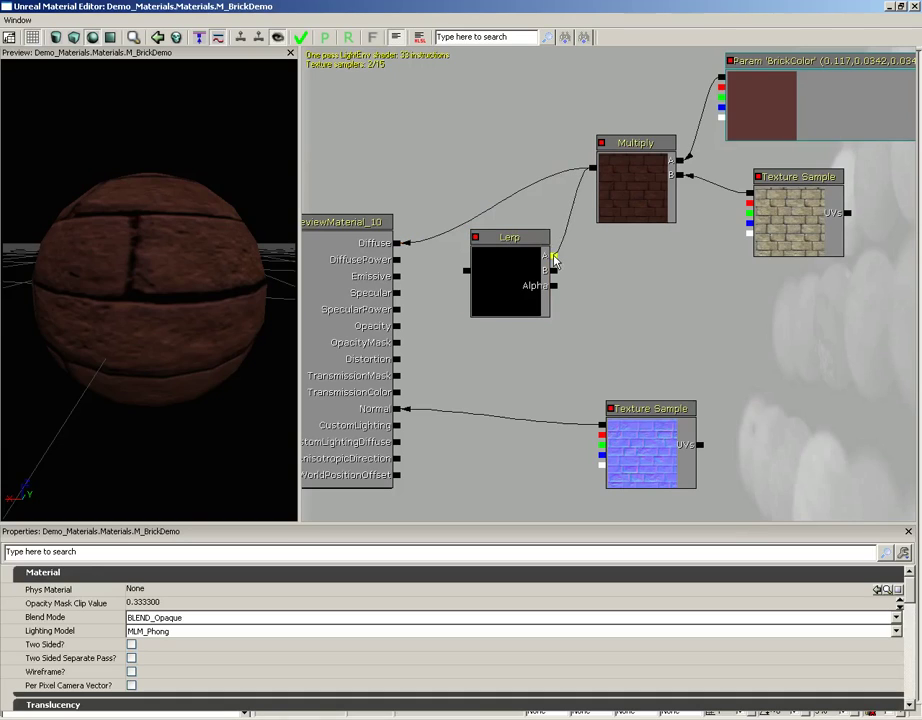
{"action": "left_click_drag", "start_coordinate": [749, 194], "coordinate": [556, 272]}
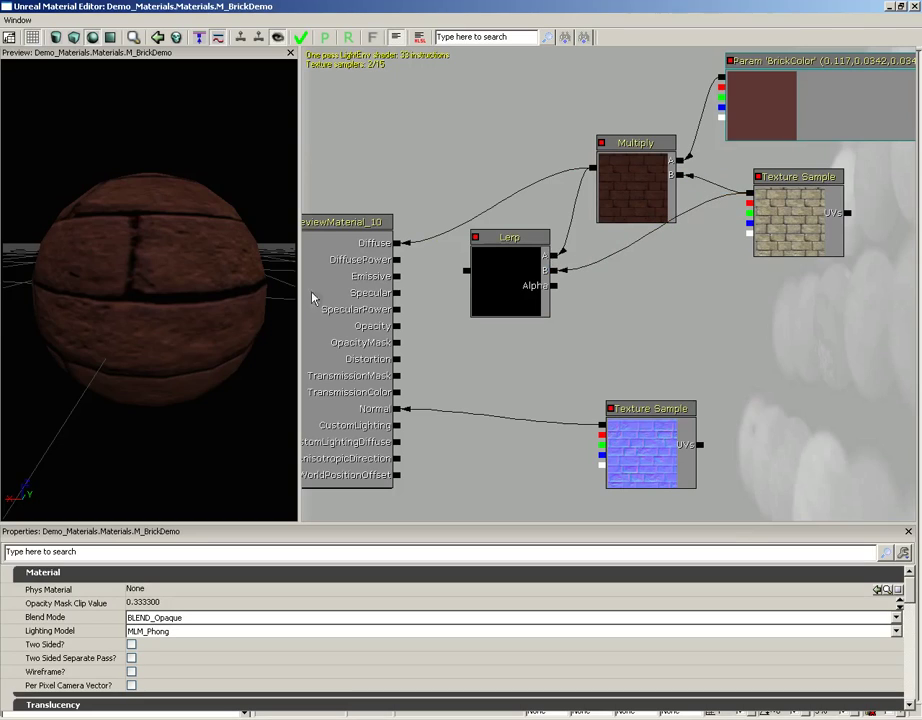
{"action": "left_click_drag", "start_coordinate": [228, 216], "coordinate": [220, 185]}
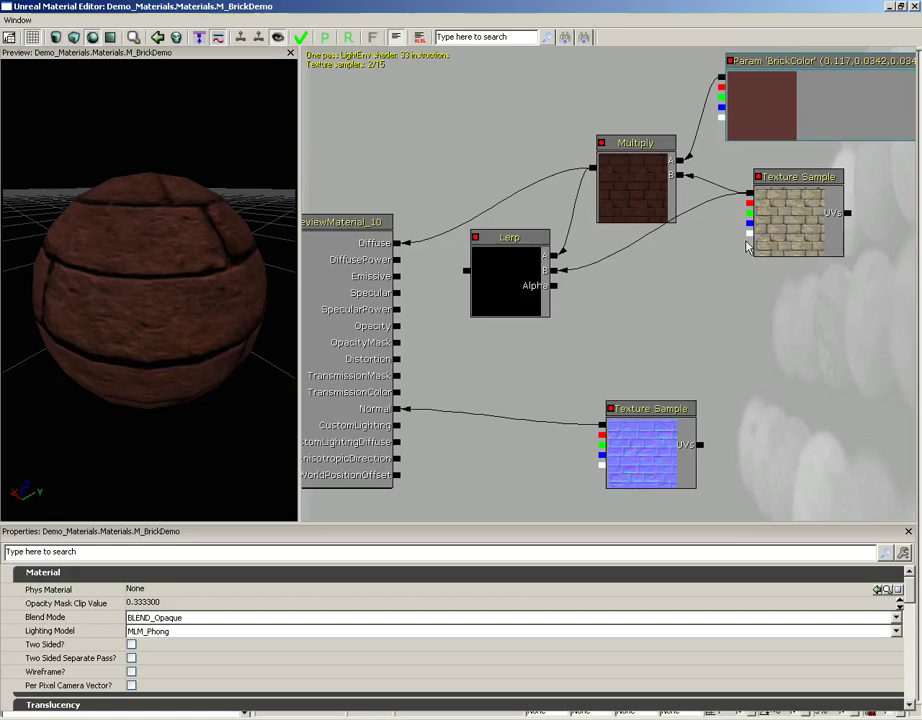
Use the brick texture's alpha as the Lerp Alpha and connect the Lerp output to Diffuse.
{"action": "left_click_drag", "start_coordinate": [749, 238], "coordinate": [396, 242]}
{"action": "left_click_drag", "start_coordinate": [165, 262], "coordinate": [437, 303]}
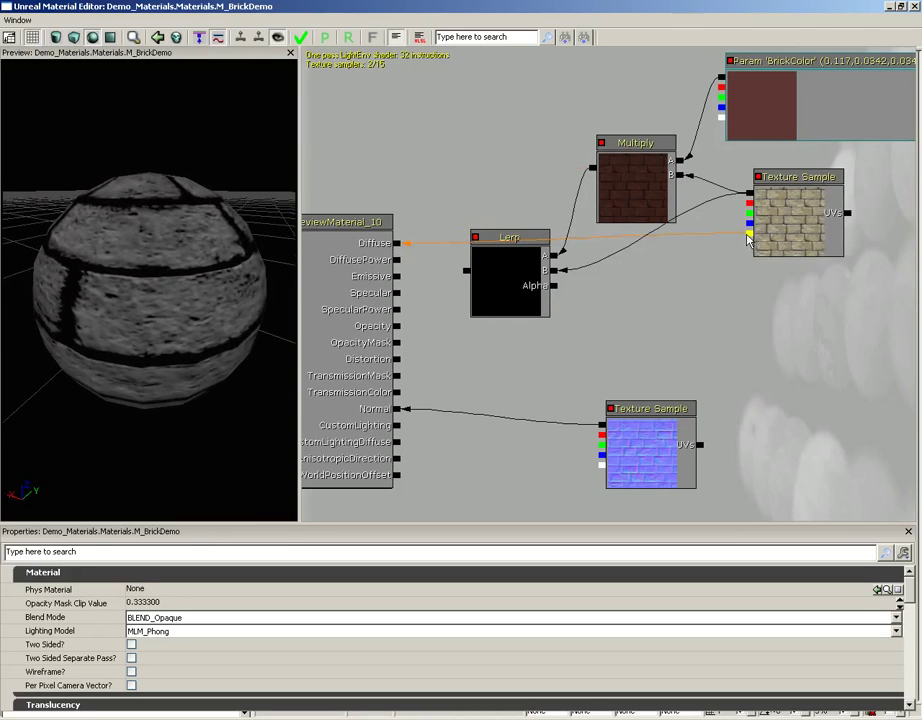
{"action": "left_click_drag", "start_coordinate": [749, 233], "coordinate": [553, 286]}
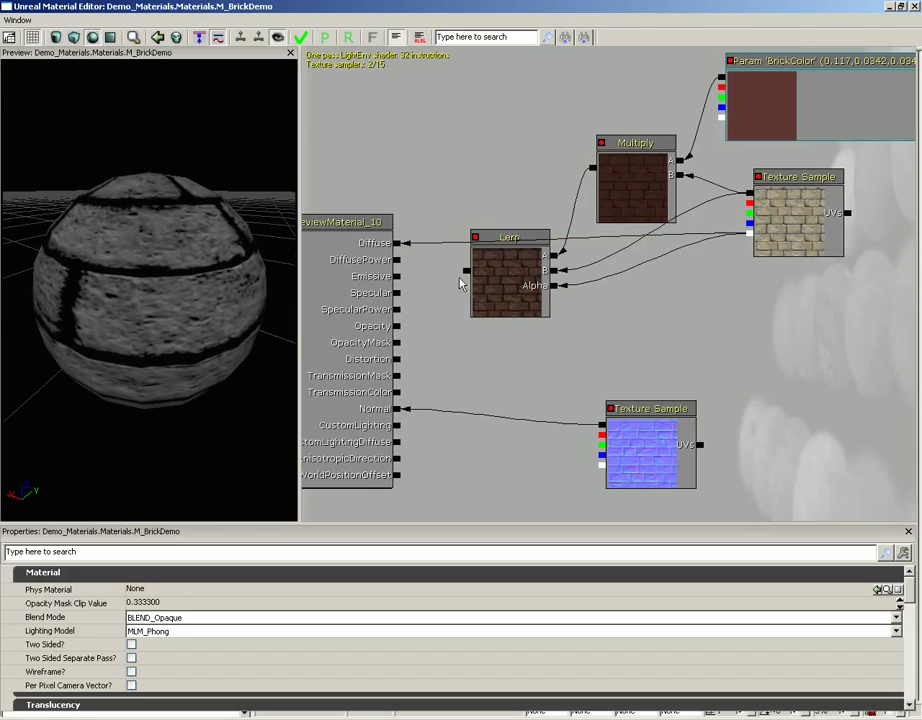
{"action": "left_click_drag", "start_coordinate": [466, 271], "coordinate": [397, 245]}
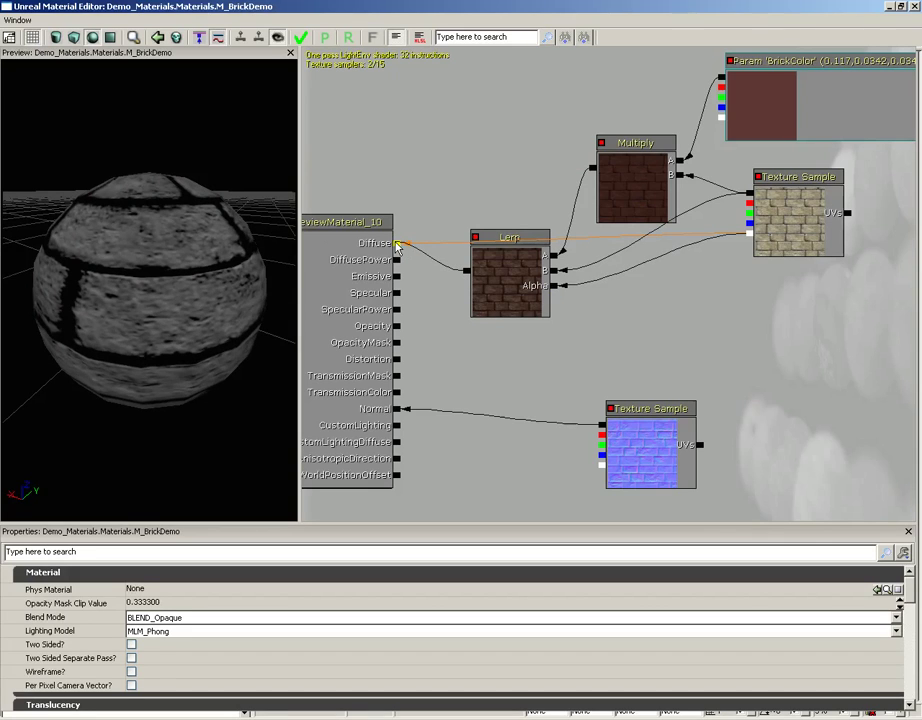
{"action": "left_click_drag", "start_coordinate": [160, 259], "coordinate": [185, 256]}
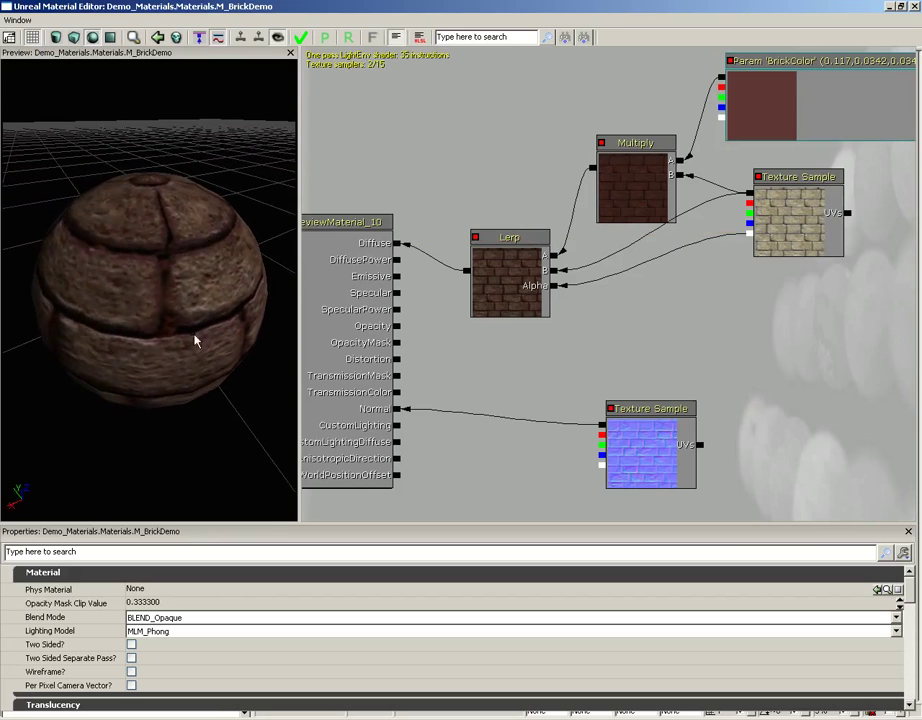
{"action": "left_click_drag", "start_coordinate": [195, 341], "coordinate": [3, 203]}
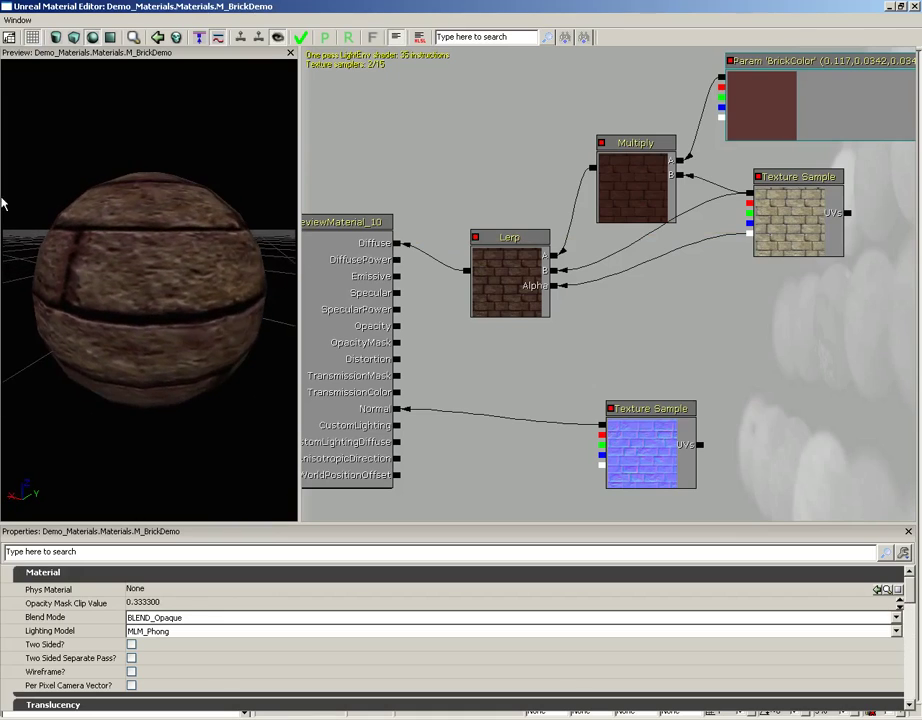
{"action": "scroll", "coordinate": [239, 307], "scroll_direction": "down", "scroll_amount": 3}
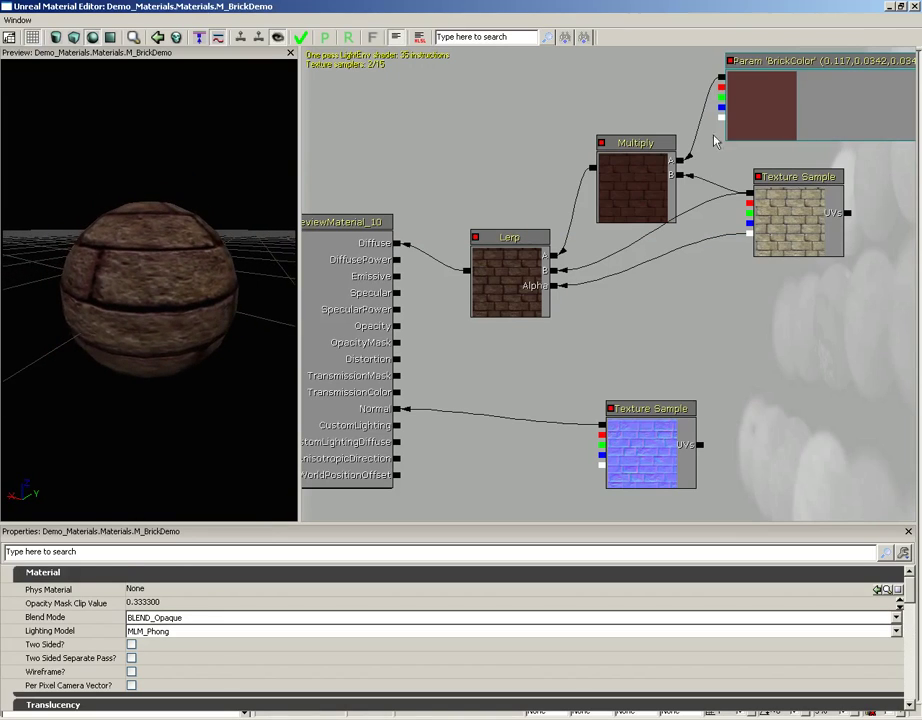
Try a blue default colour on BrickColor and check it on the preview sphere.
{"action": "left_click", "coordinate": [728, 135]}
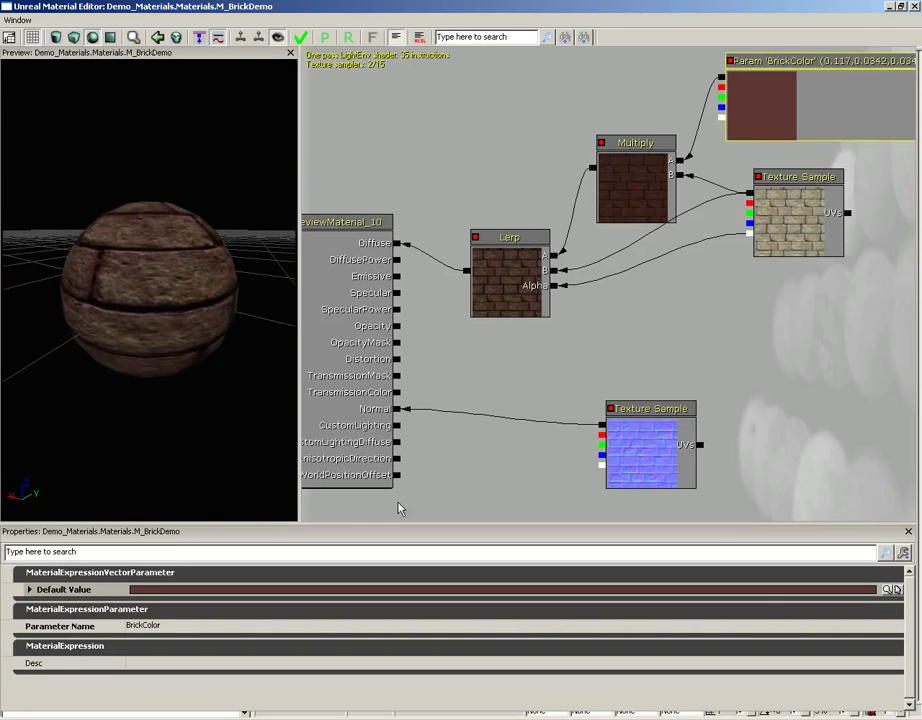
{"action": "left_click", "coordinate": [889, 589]}
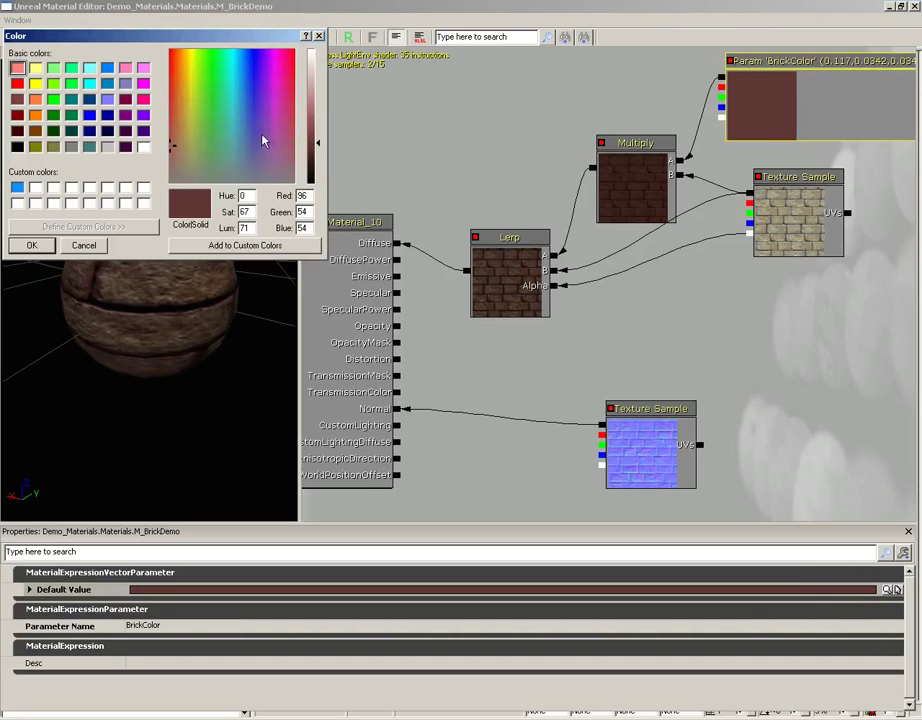
{"action": "left_click_drag", "start_coordinate": [249, 74], "coordinate": [247, 64]}
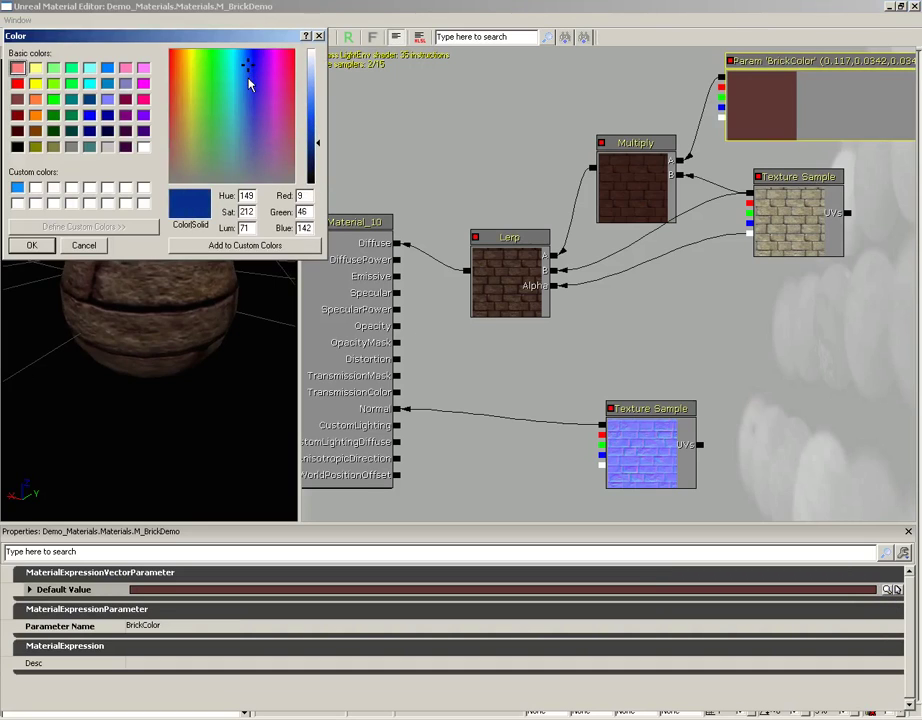
{"action": "left_click", "coordinate": [31, 245]}
{"action": "left_click_drag", "start_coordinate": [184, 274], "coordinate": [405, 230]}
Change BrickColor to a duller brownish red (0.0846, 0.022, 0.022).
{"action": "left_click", "coordinate": [888, 590]}
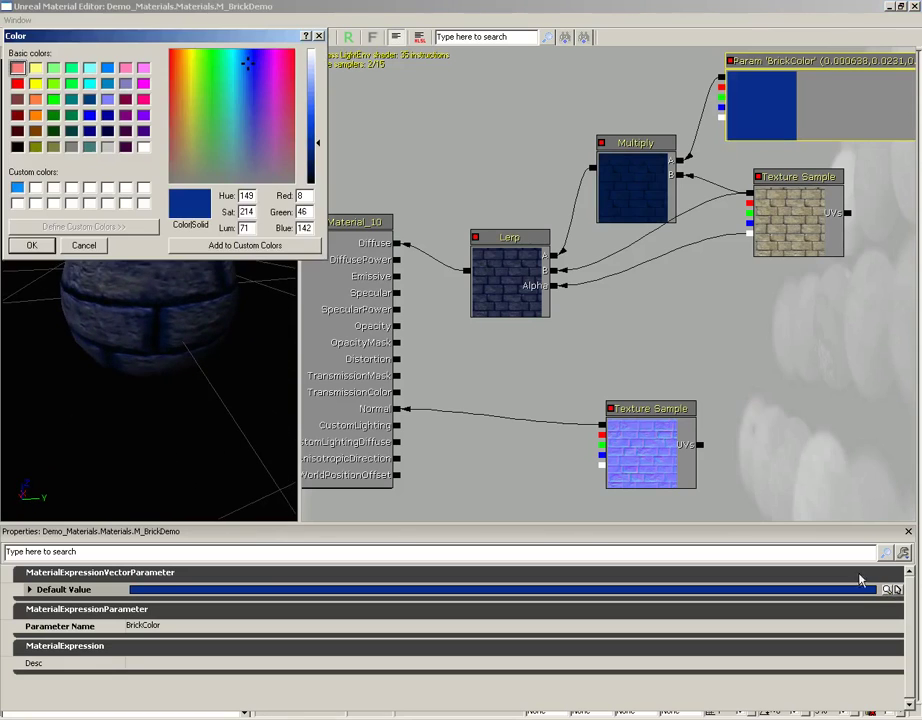
{"action": "left_click", "coordinate": [17, 115]}
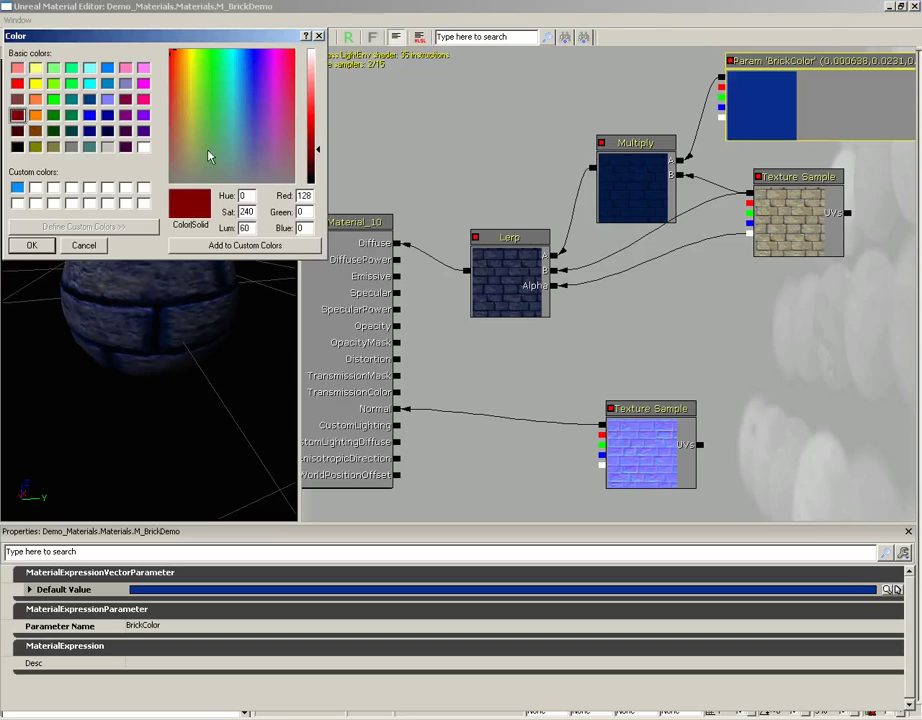
{"action": "left_click", "coordinate": [171, 144]}
{"action": "left_click", "coordinate": [35, 246]}
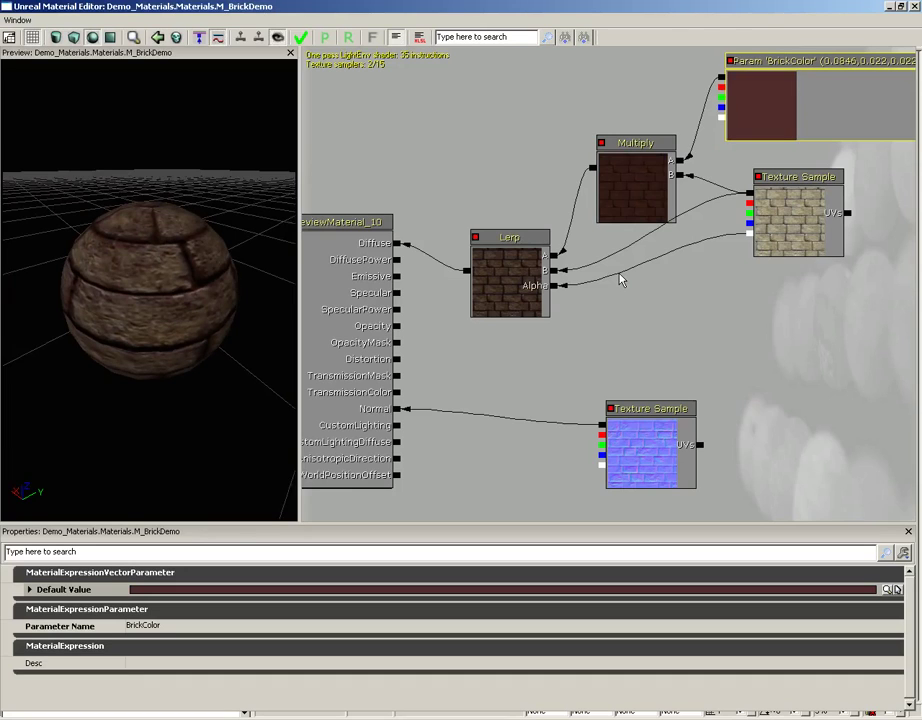
Frame the graph and marquee-select the Lerp, Multiply, brick texture and BrickColor nodes.
{"action": "scroll", "coordinate": [757, 306], "scroll_direction": "down", "scroll_amount": 1}
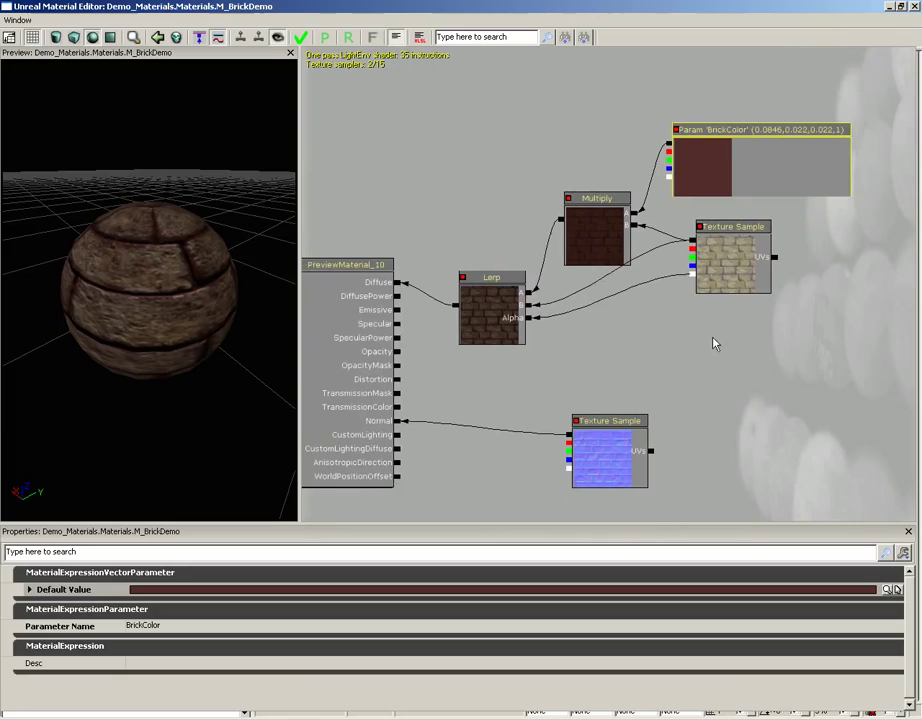
{"action": "left_click", "coordinate": [705, 335]}
{"action": "scroll", "coordinate": [610, 317], "scroll_direction": "down", "scroll_amount": 1}
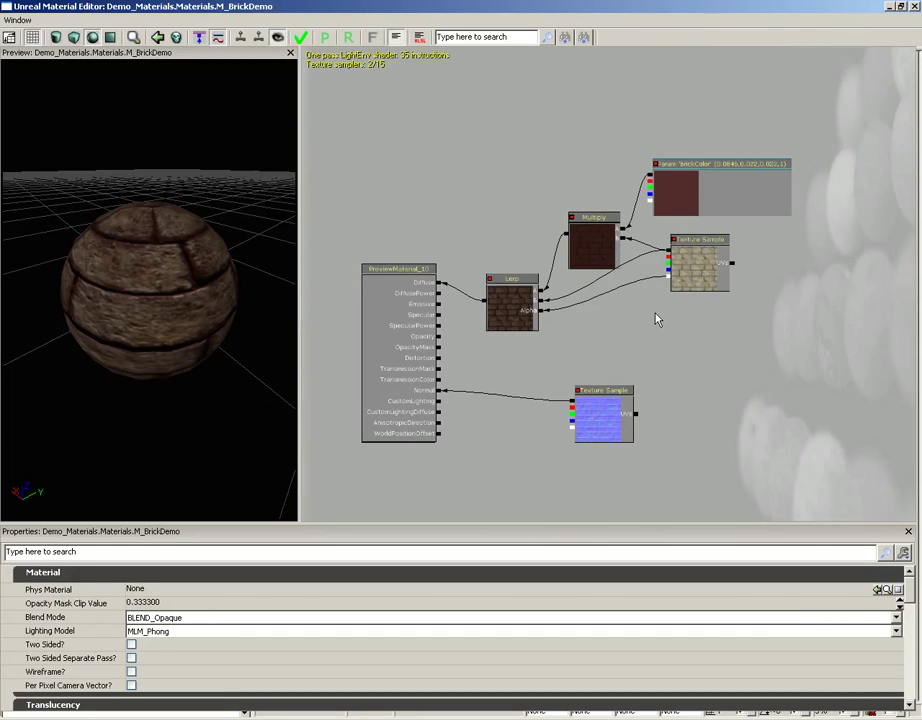
{"action": "scroll", "coordinate": [656, 286], "scroll_direction": "down", "scroll_amount": 3}
{"action": "scroll", "coordinate": [617, 350], "scroll_direction": "up", "scroll_amount": 4}
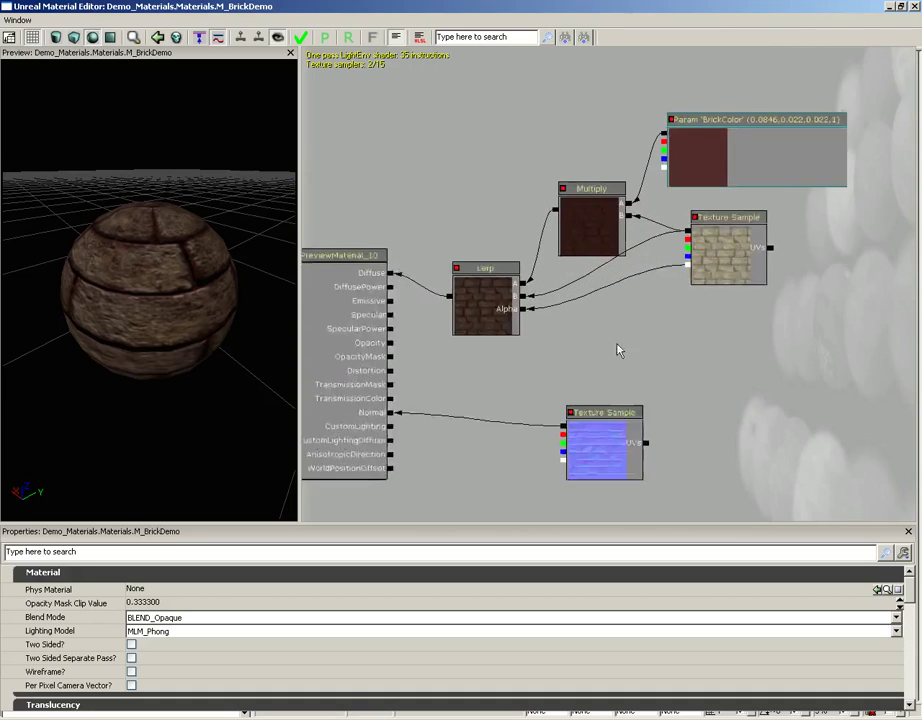
{"action": "scroll", "coordinate": [617, 350], "scroll_direction": "up", "scroll_amount": 1}
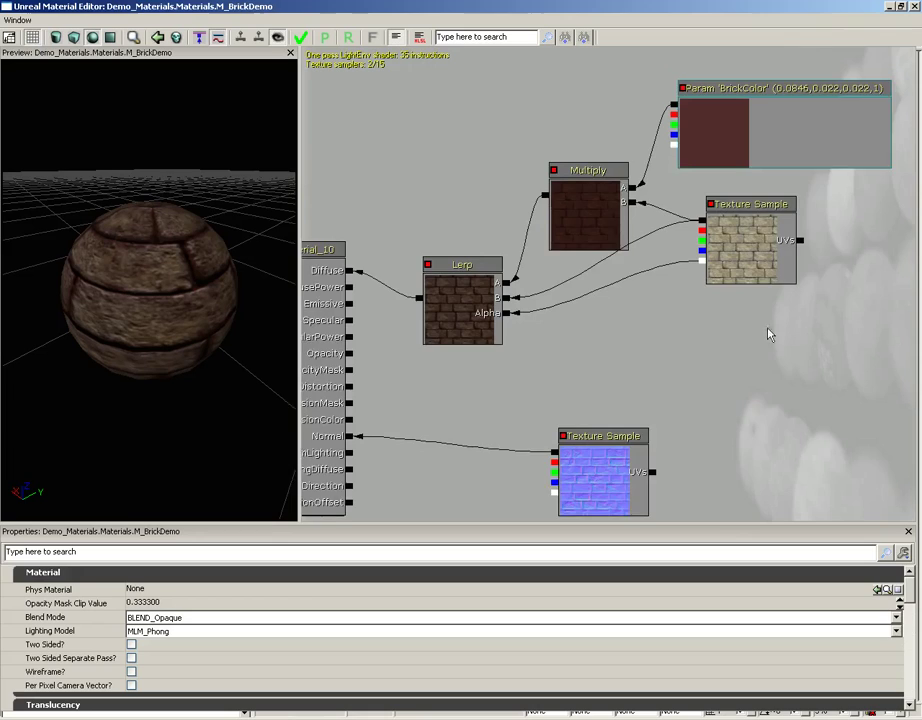
{"action": "left_click_drag", "start_coordinate": [768, 333], "coordinate": [737, 348]}
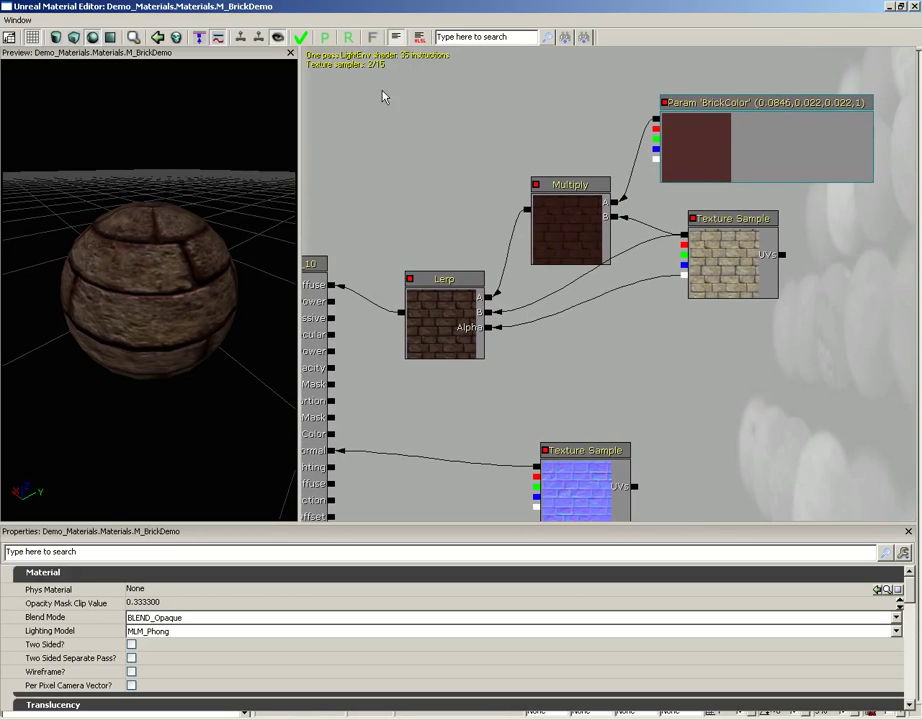
{"action": "left_click_drag", "start_coordinate": [382, 91], "coordinate": [873, 362], "text": "ctrl+alt"}
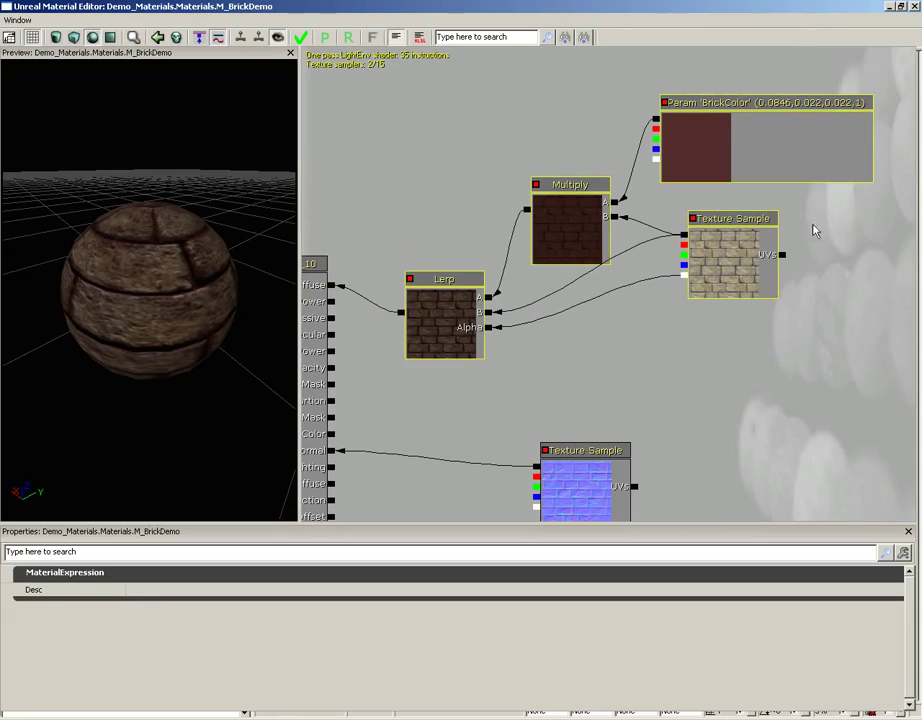
Wrap the selected nodes in a comment titled 'Diffuse' and enlarge it to enclose them all.
{"action": "right_click", "coordinate": [476, 149]}
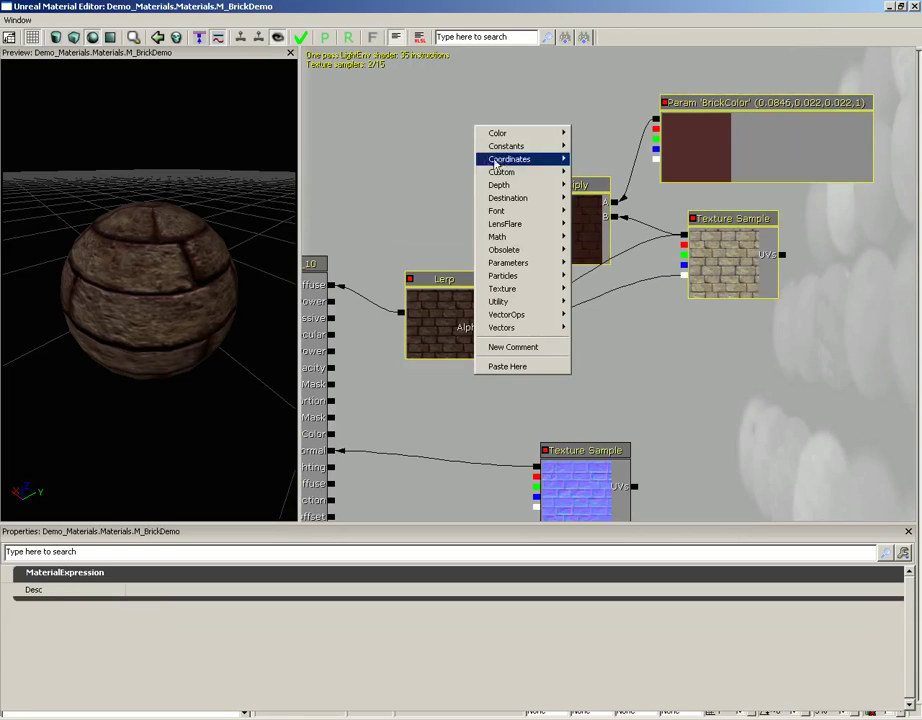
{"action": "left_click", "coordinate": [549, 347]}
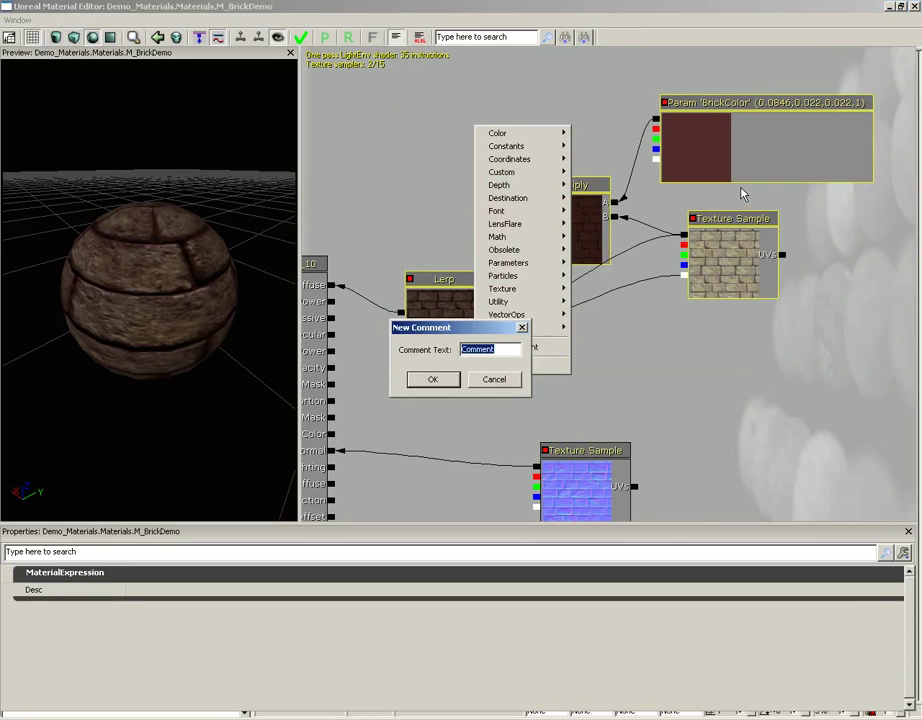
{"action": "type", "text": "Diffuse"}
{"action": "key", "text": "Return"}
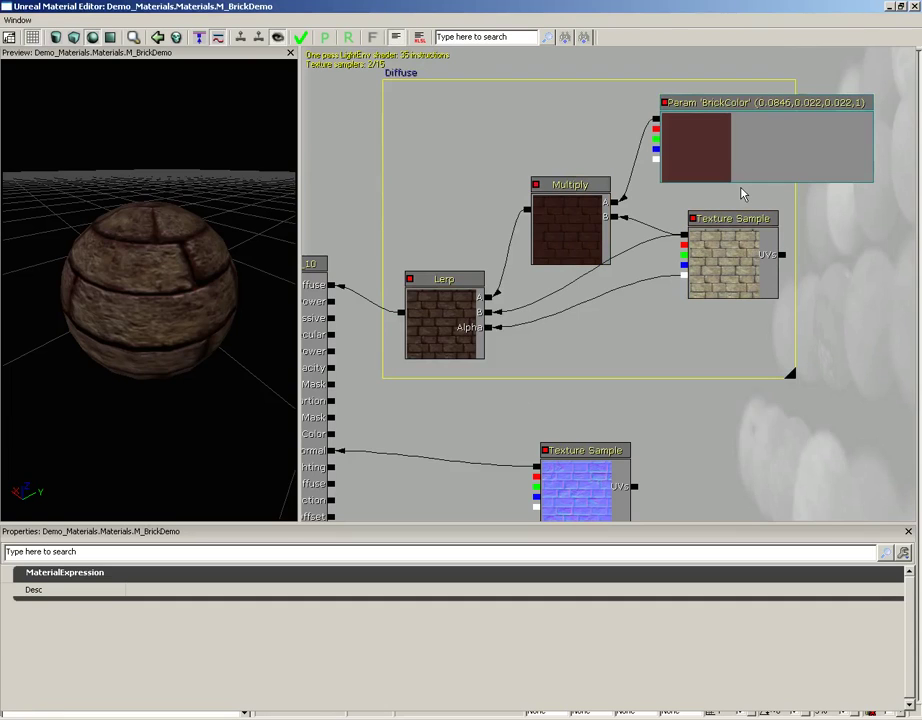
{"action": "left_click_drag", "start_coordinate": [463, 68], "coordinate": [445, 112]}
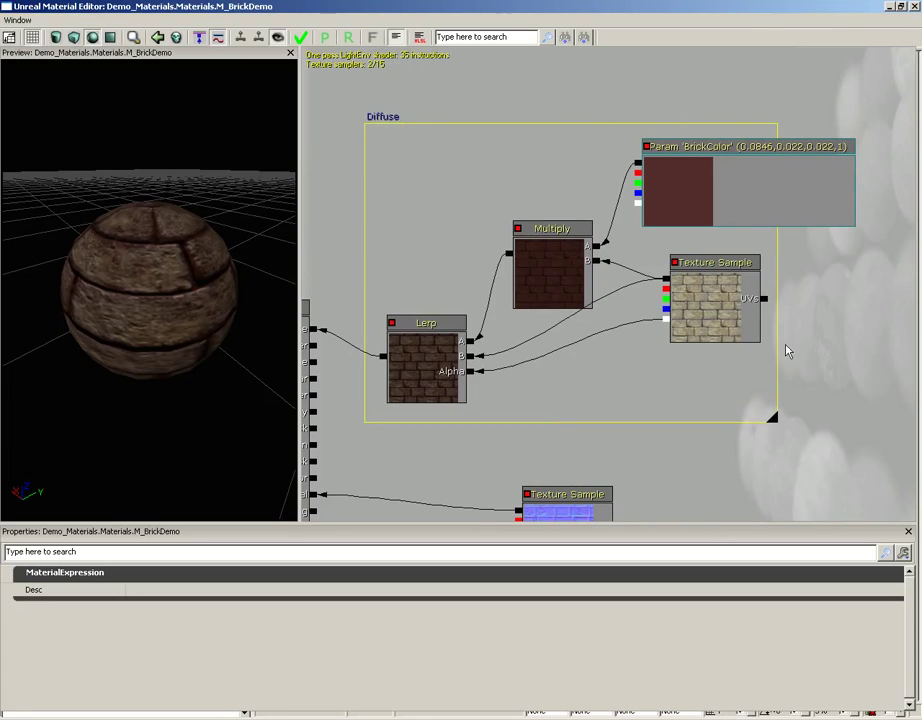
{"action": "left_click_drag", "start_coordinate": [842, 354], "coordinate": [794, 335]}
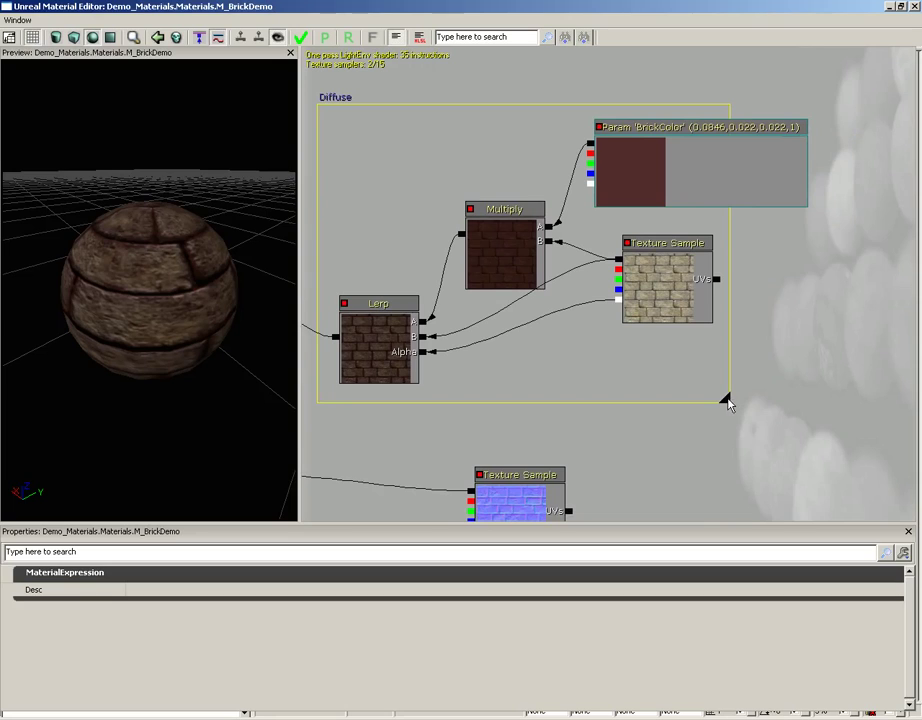
{"action": "left_click_drag", "start_coordinate": [728, 402], "coordinate": [834, 412]}
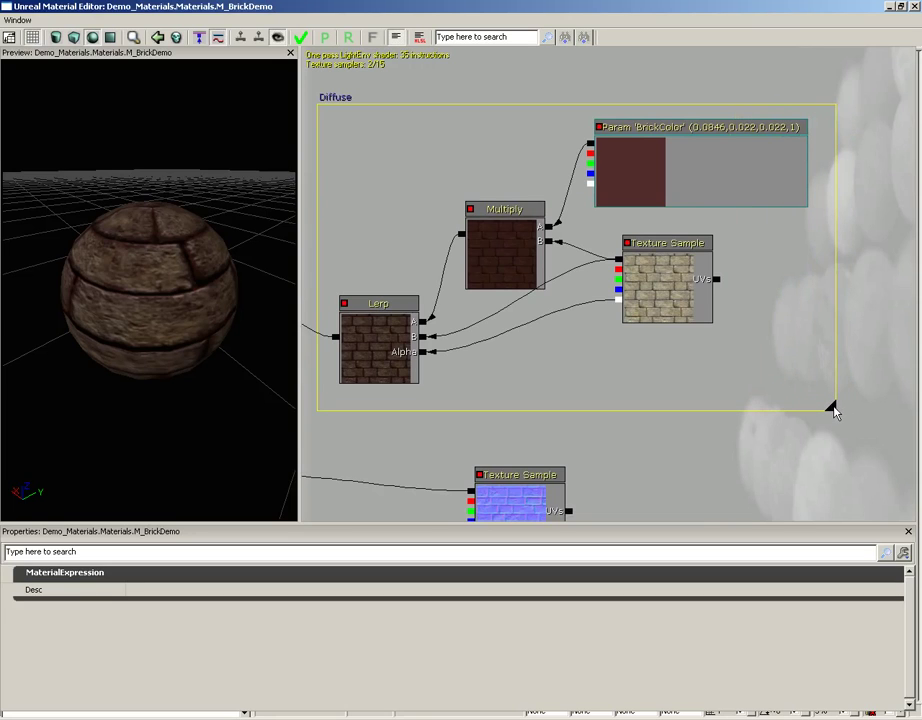
{"action": "left_click_drag", "start_coordinate": [575, 356], "coordinate": [620, 356]}
Move the Diffuse comment box and its four nodes up and right, clear of the main material node.
{"action": "left_click", "coordinate": [548, 282]}
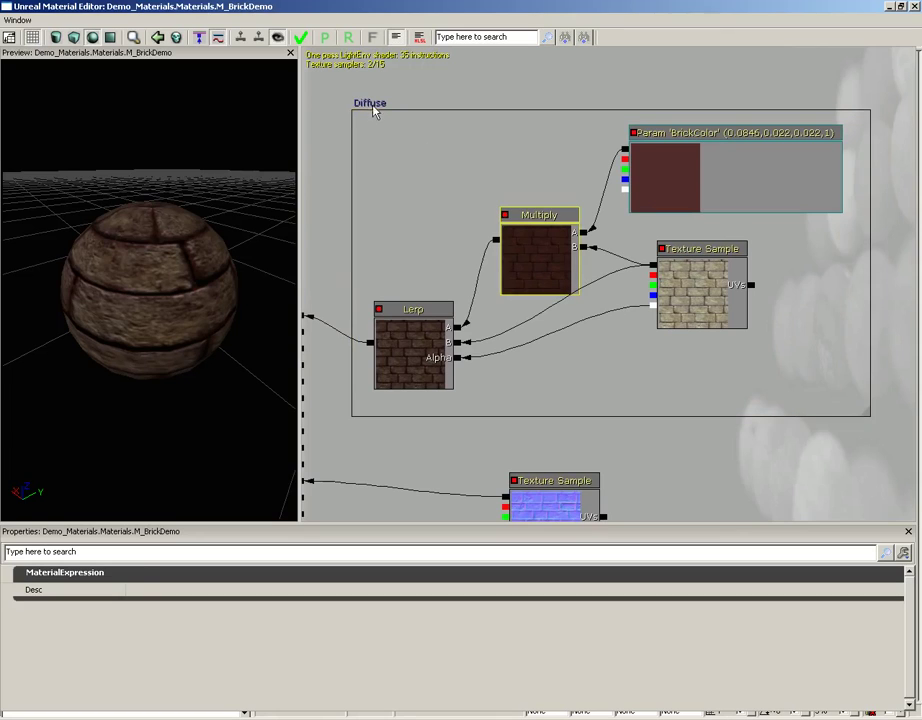
{"action": "left_click", "coordinate": [401, 146]}
{"action": "scroll", "coordinate": [423, 172], "scroll_direction": "down", "scroll_amount": 2}
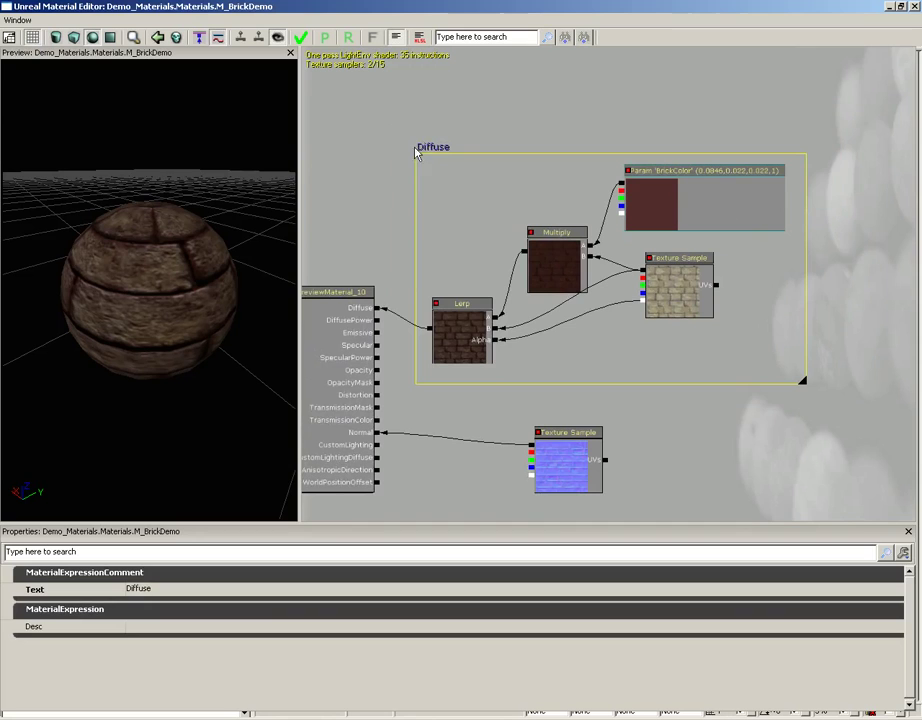
{"action": "left_click_drag", "start_coordinate": [438, 150], "coordinate": [502, 94]}
{"action": "scroll", "coordinate": [633, 407], "scroll_direction": "down", "scroll_amount": 2}
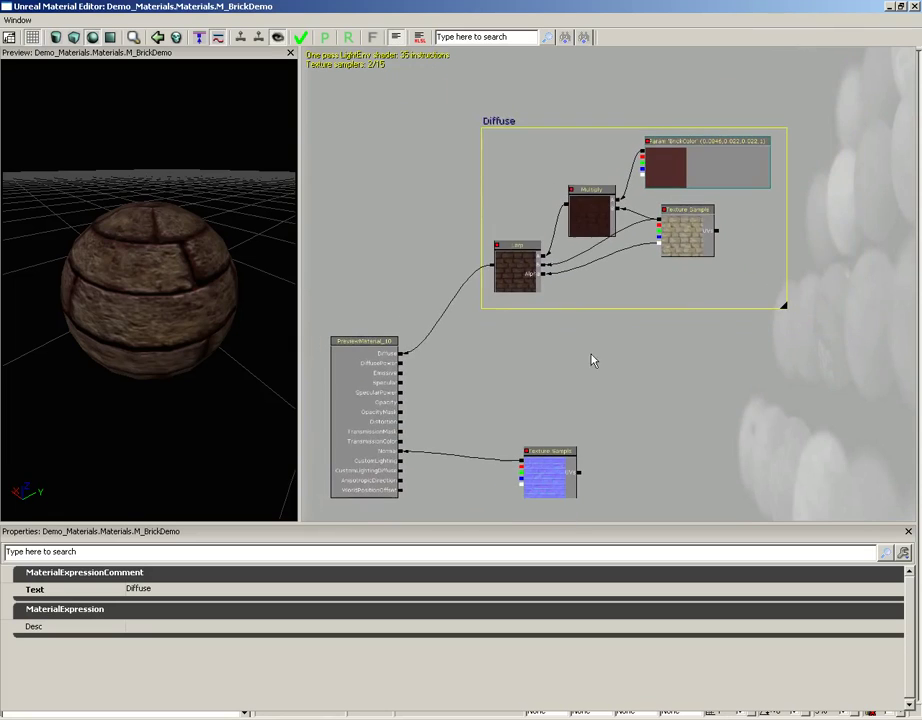
{"action": "mouse_move", "coordinate": [494, 121]}
{"action": "left_mouse_down"}
{"action": "mouse_move", "coordinate": [495, 137]}
{"action": "mouse_move", "coordinate": [503, 133]}
{"action": "left_mouse_up"}
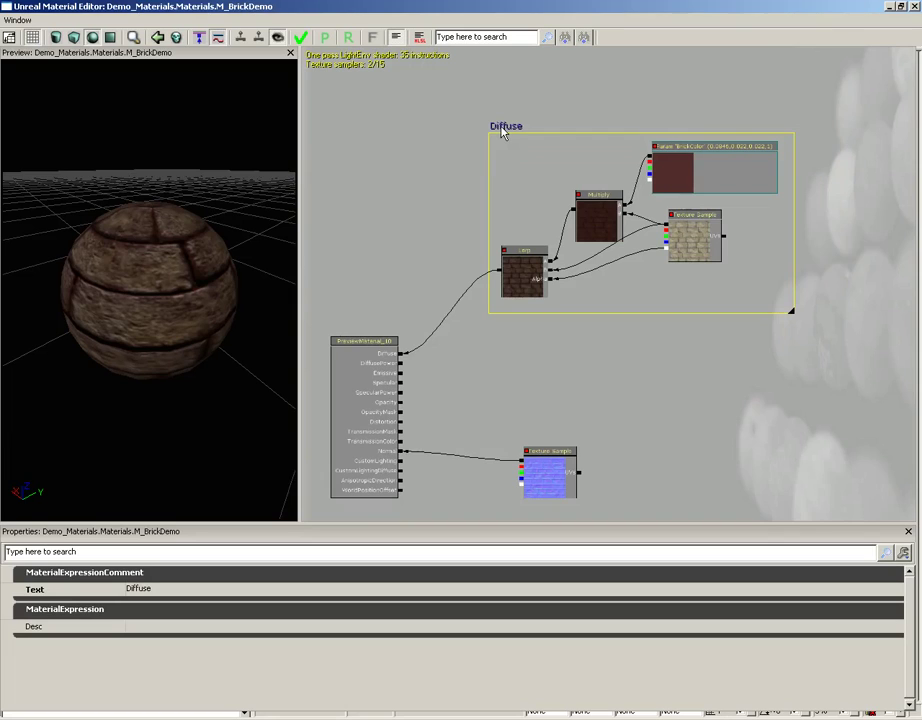
Apply the M_BrickDemo changes, then close the Material Editor and return to the Content Browser.
{"action": "left_click", "coordinate": [399, 241]}
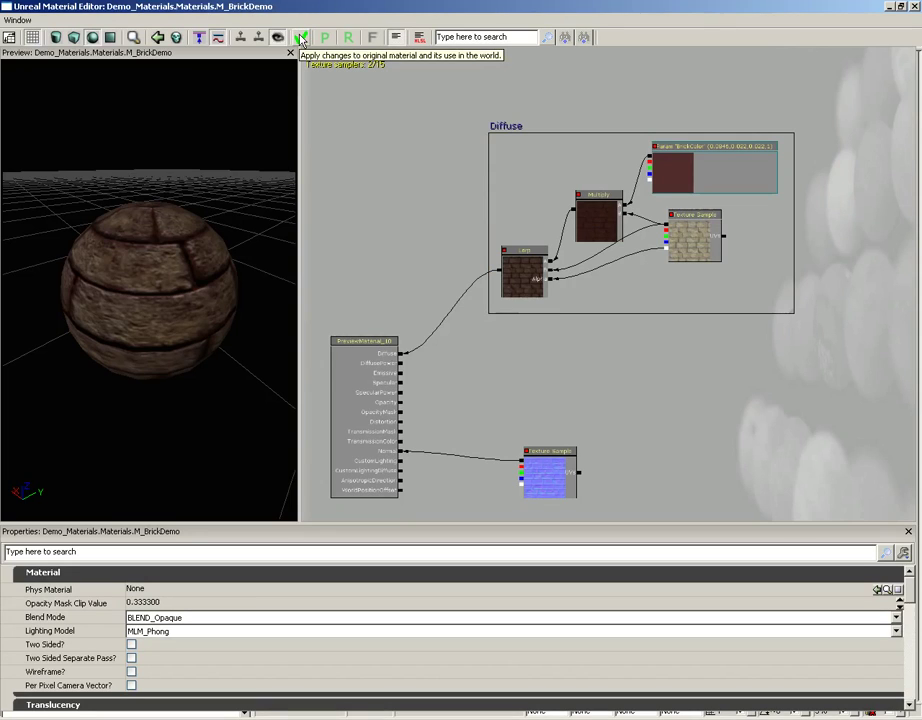
{"action": "left_click", "coordinate": [302, 39]}
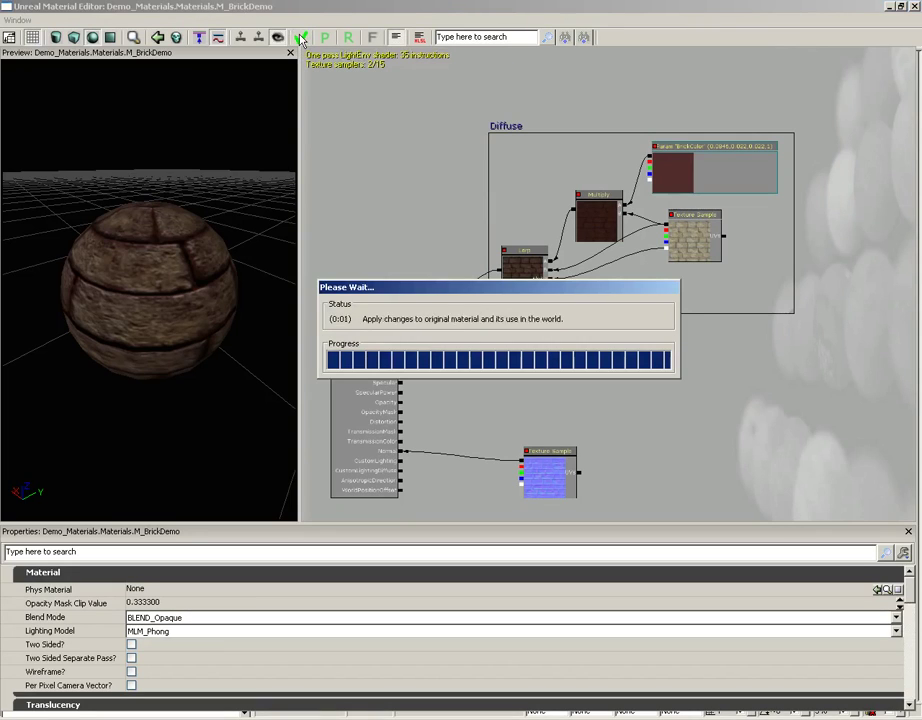
{"action": "left_click", "coordinate": [915, 6]}
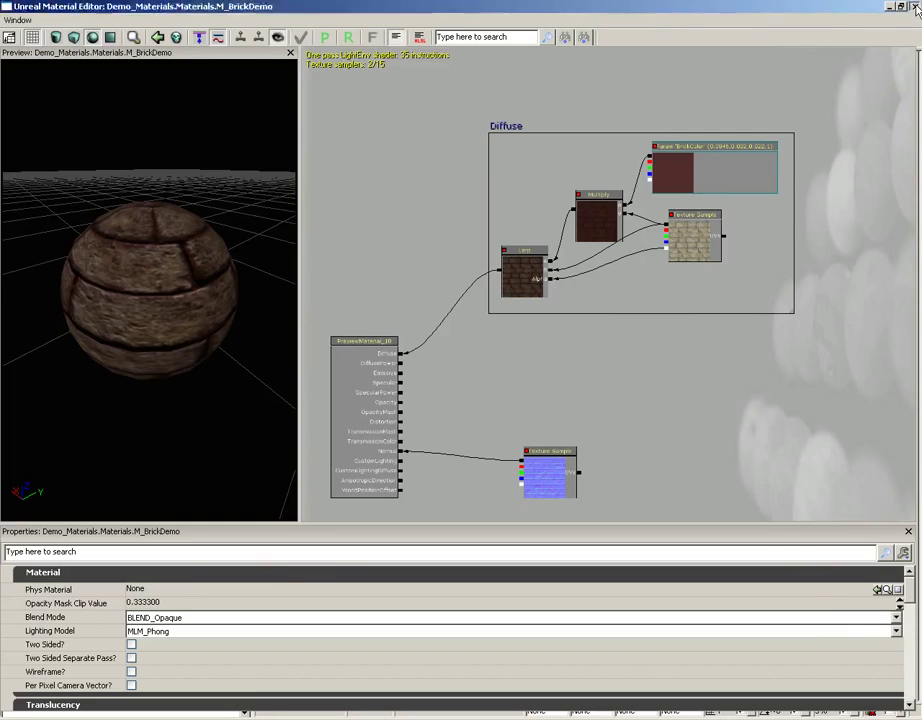
{"action": "left_click", "coordinate": [266, 587]}
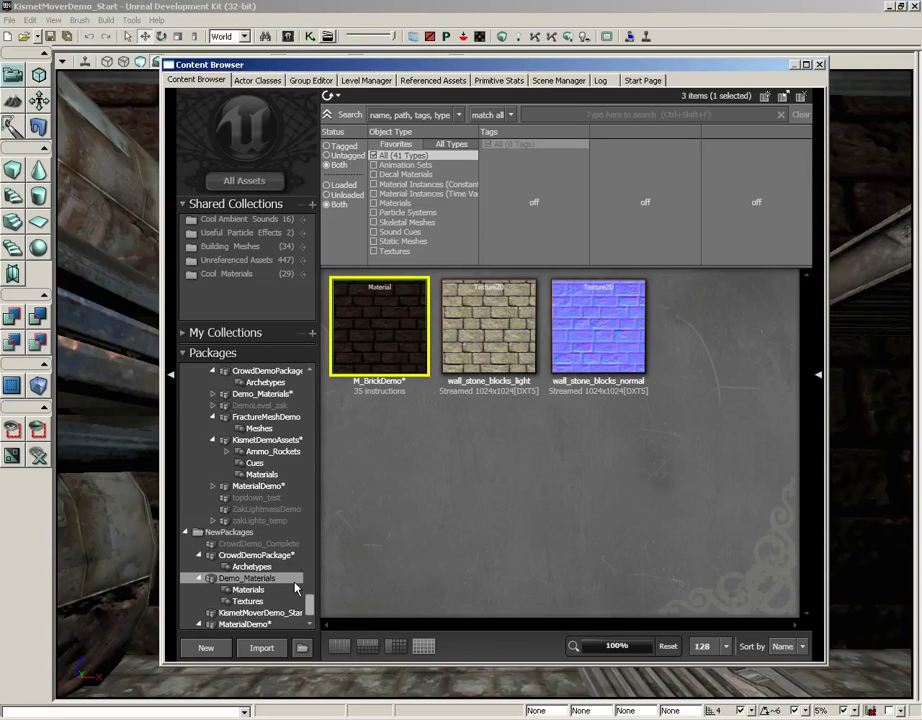
Save the Demo_Materials package with Ctrl+S.
{"action": "key", "text": "ctrl+s"}
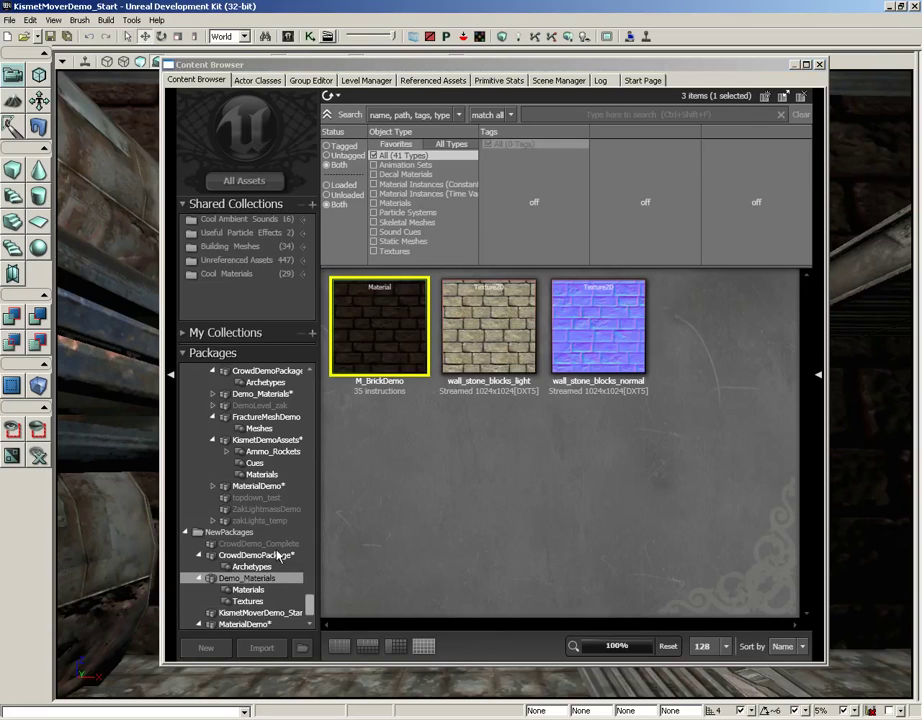